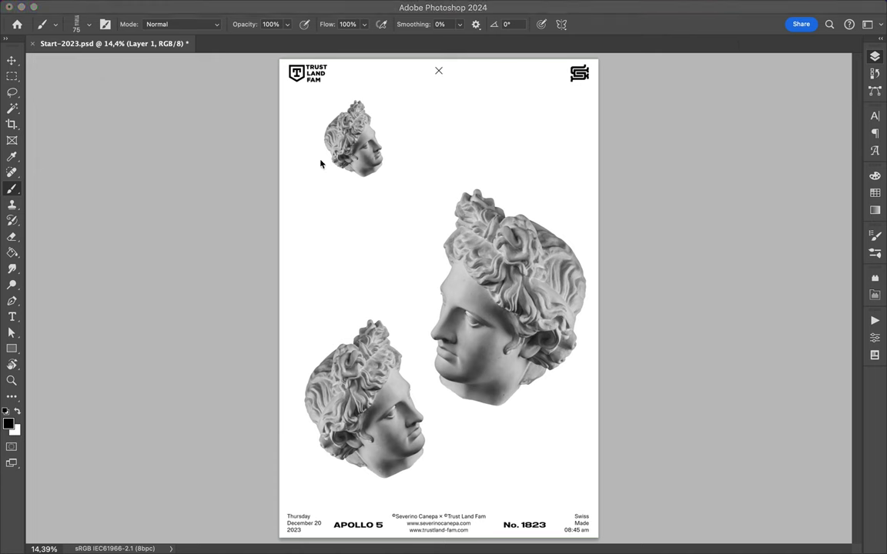
Paint a large black WHAT across the poster with the Thinning Ink brush
click(76, 24)
scroll(121, 261, down, 5)
click(121, 262)
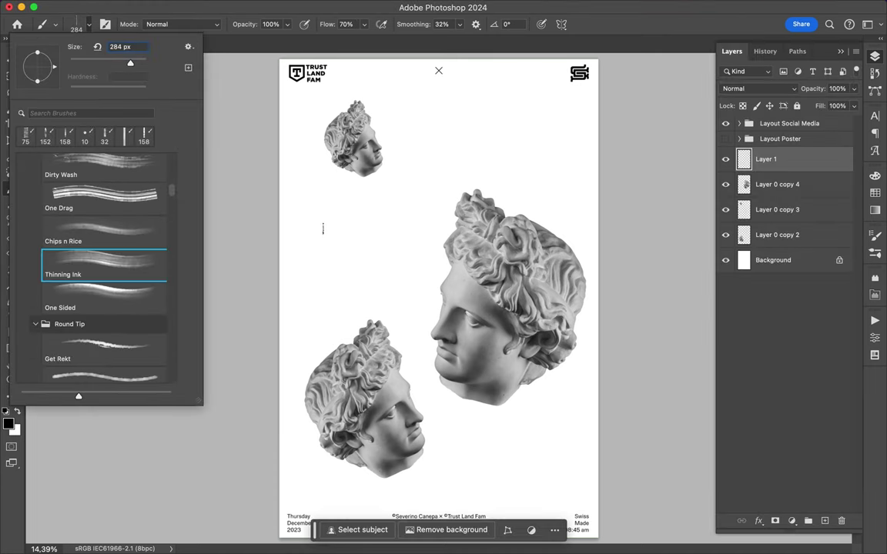
drag(316, 240, 336, 314)
drag(336, 254, 405, 302)
key(ctrl+z)
mouse_move(337, 317)
mouse_down()
mouse_move(400, 309)
mouse_move(375, 197)
mouse_up()
drag(369, 238, 437, 202)
drag(393, 158, 399, 310)
mouse_move(414, 128)
mouse_down()
mouse_move(436, 222)
mouse_move(554, 96)
mouse_move(496, 81)
mouse_move(519, 183)
mouse_up()
Try a smaller brush stroke near the bottom head, then undo the stray strokes
click(56, 24)
double_click(92, 231)
mouse_move(444, 401)
mouse_down()
mouse_move(459, 426)
mouse_move(464, 468)
mouse_move(479, 419)
mouse_move(492, 473)
mouse_move(531, 431)
mouse_up()
key(super+minus)
key(super+z)
key(super+z)
key(super+z)
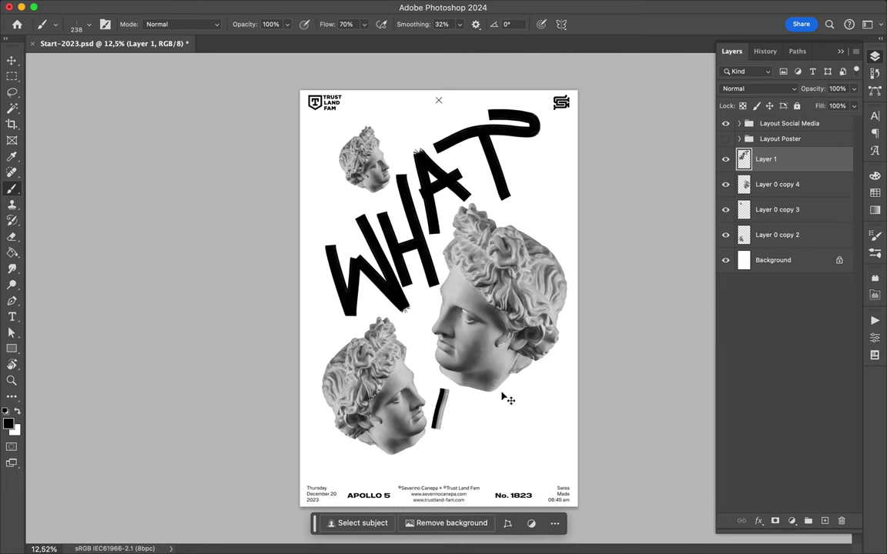
key(super+z)
Add grey shadow strokes beside the H, A and T, and a black arc over the large head's brow
drag(371, 223, 377, 277)
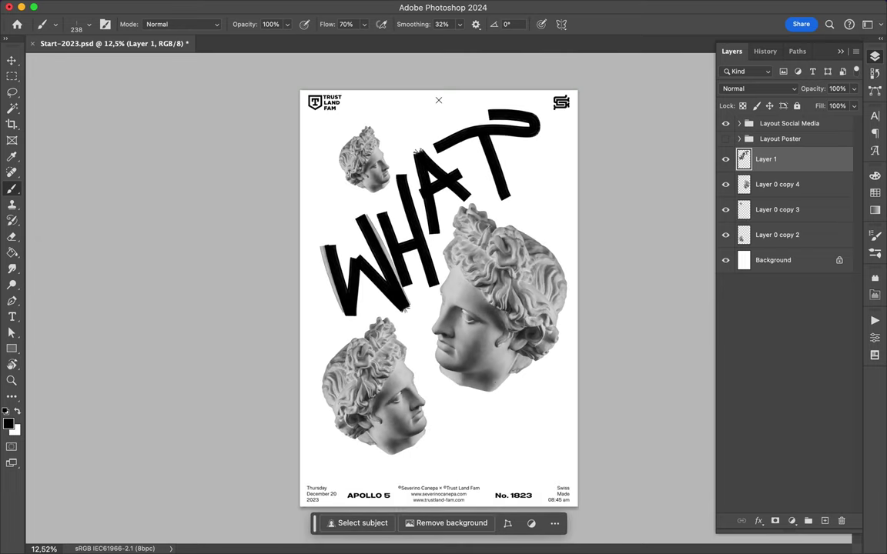
drag(410, 210, 415, 273)
drag(435, 196, 445, 235)
drag(498, 147, 509, 197)
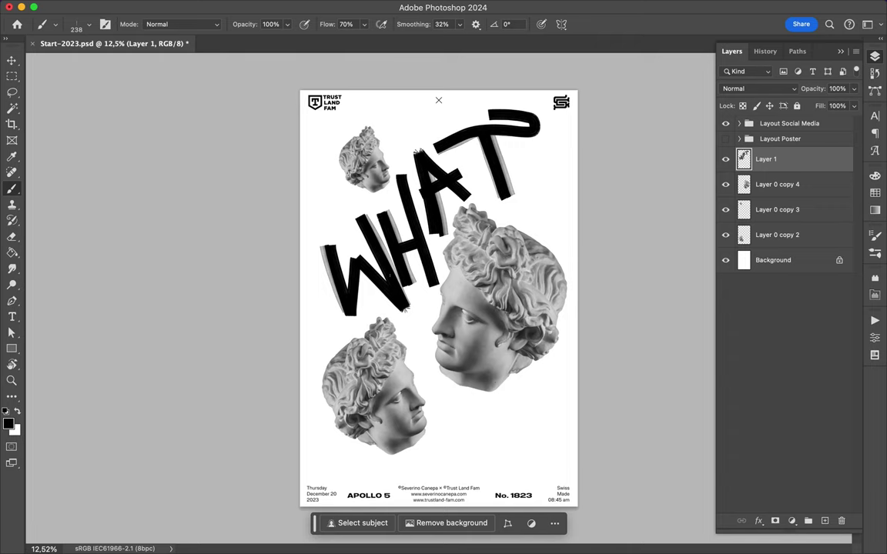
scroll(460, 334, up, 5)
mouse_move(454, 286)
mouse_down()
mouse_move(493, 271)
mouse_move(504, 314)
mouse_up()
drag(425, 241, 435, 264)
scroll(431, 262, down, 5)
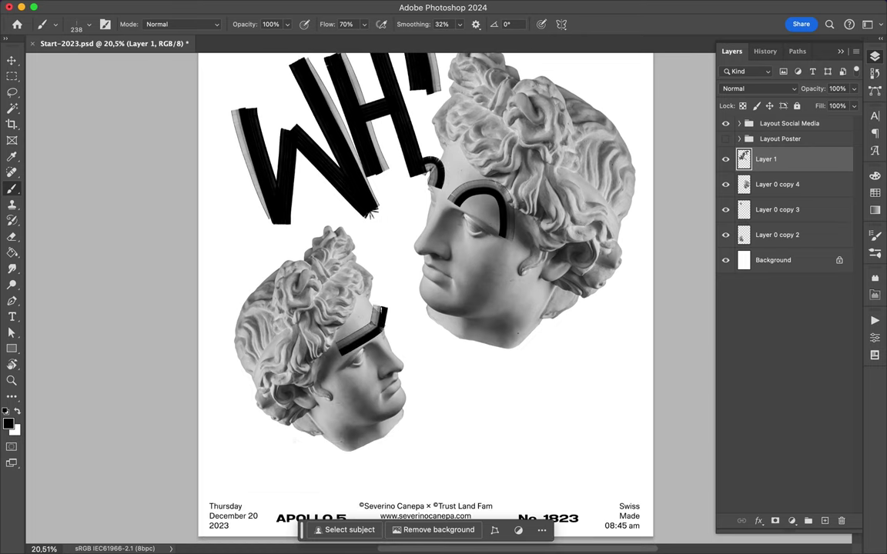
Roughen the W, H, A and T with extra textured black strokes
key(v)
scroll(492, 293, up, 10)
scroll(491, 291, down, 4)
key(b)
click(55, 23)
key(Return)
drag(273, 231, 308, 323)
drag(269, 289, 358, 381)
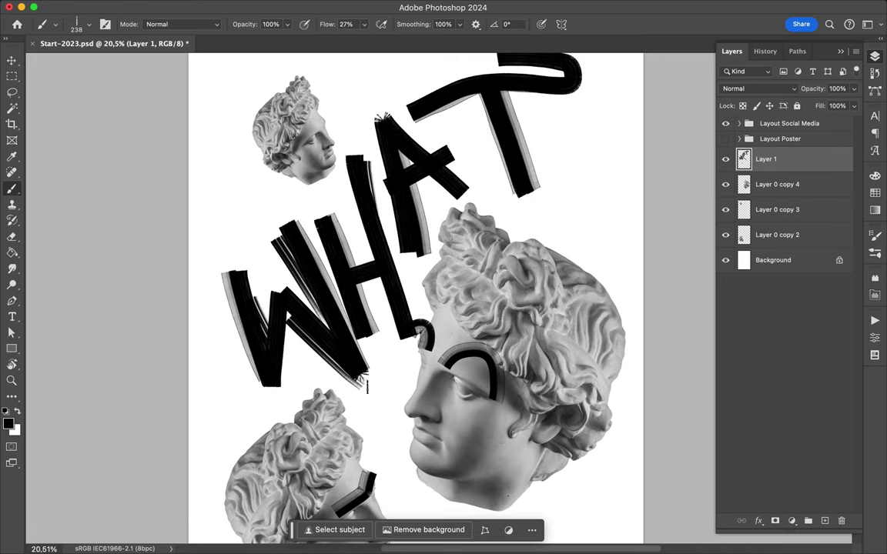
drag(377, 216, 423, 316)
mouse_move(381, 115)
mouse_down()
mouse_move(469, 184)
mouse_move(439, 85)
mouse_up()
Select the Get Rekt brush at 32 px
scroll(416, 113, up, 5)
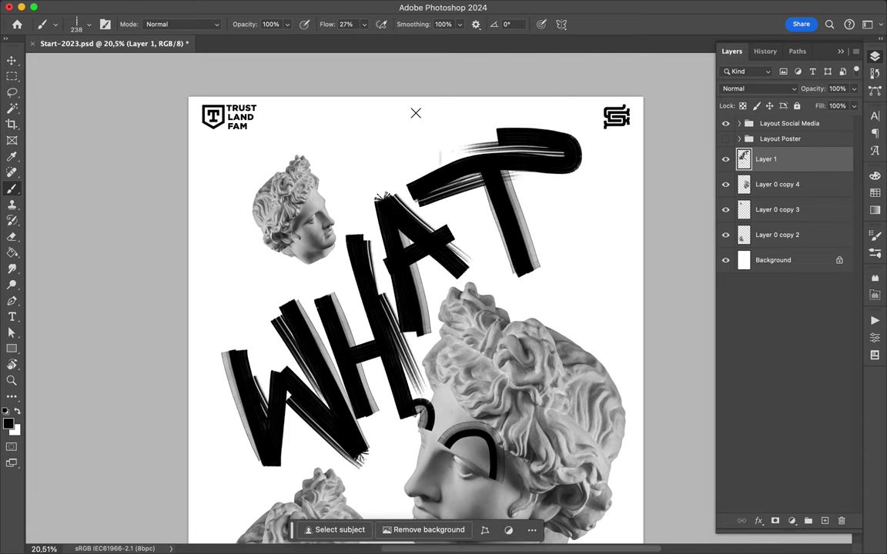
scroll(415, 308, down, 4)
scroll(416, 308, down, 3)
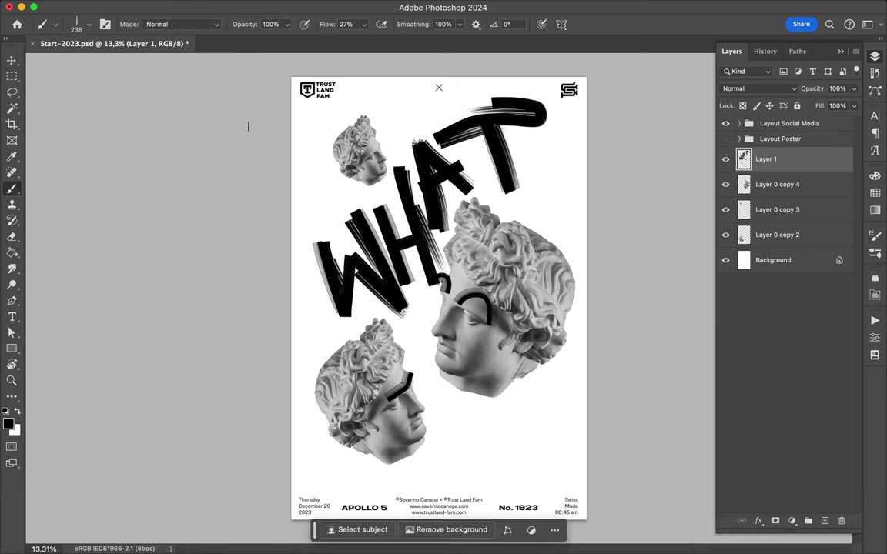
click(77, 23)
click(125, 257)
scroll(346, 308, up, 5)
key(Return)
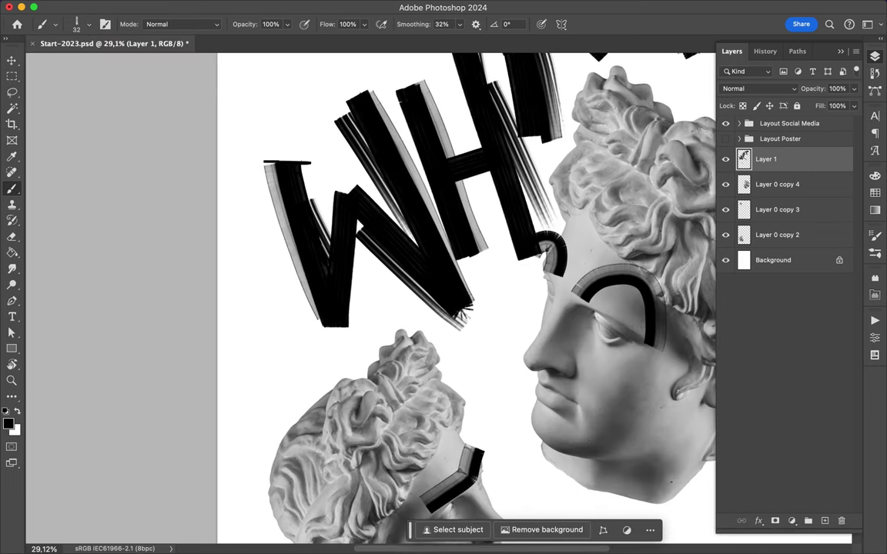
Draw thin dashes and tick marks around the W, above the letters and beside the H
drag(273, 231, 343, 368)
drag(315, 334, 344, 334)
drag(355, 287, 355, 308)
drag(281, 273, 300, 308)
drag(328, 125, 363, 177)
drag(337, 93, 371, 74)
scroll(416, 307, up, 2)
scroll(415, 308, right, 3)
drag(383, 243, 391, 265)
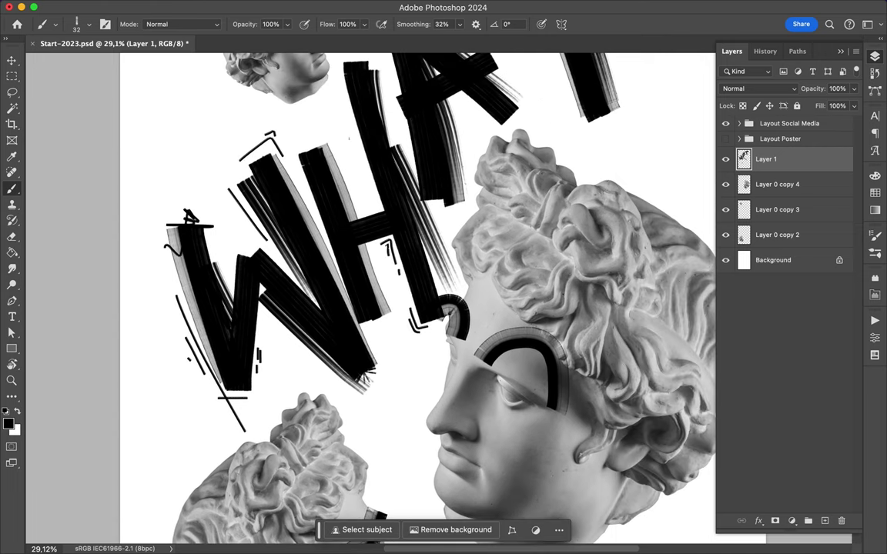
Pan around the poster to review the new marks and bring up the brush presets
scroll(416, 307, up, 3)
scroll(415, 307, right, 1)
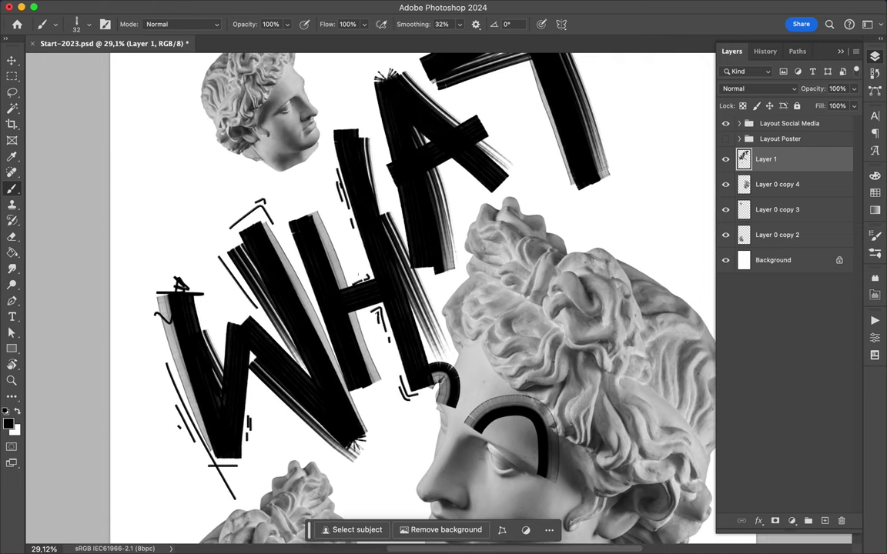
scroll(415, 308, up, 3)
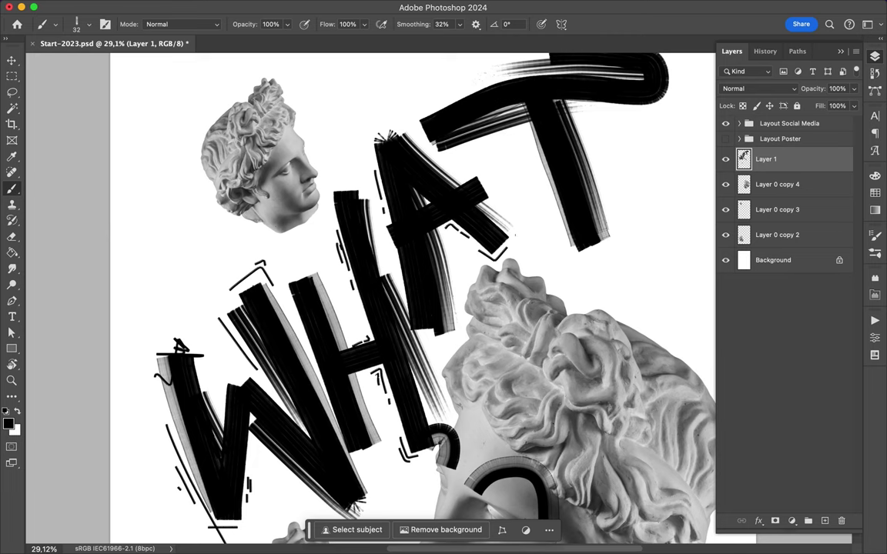
scroll(370, 300, down, 3)
scroll(369, 300, up, 3)
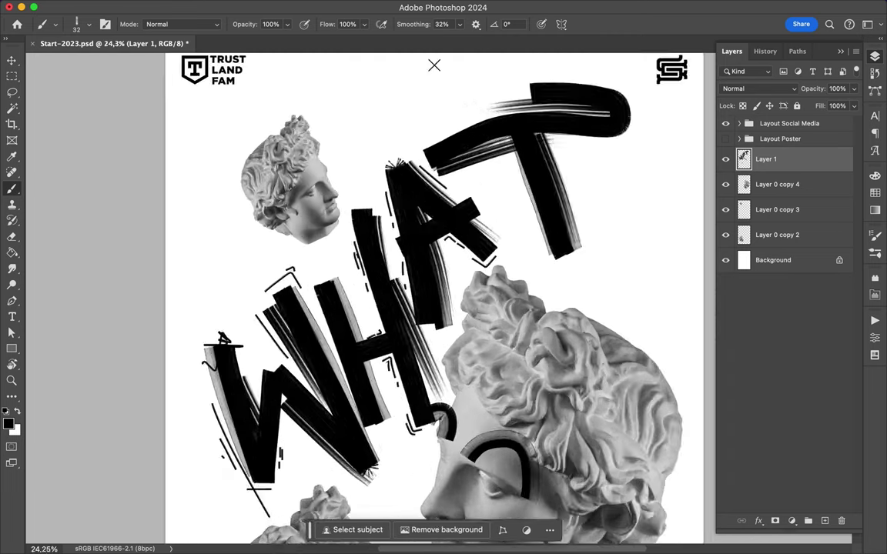
scroll(369, 301, up, 3)
scroll(369, 300, up, 3)
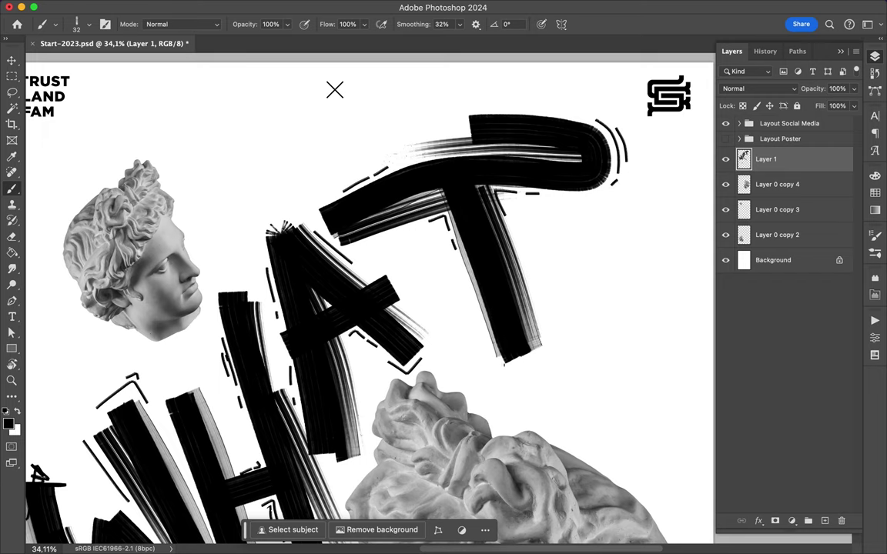
scroll(370, 300, down, 3)
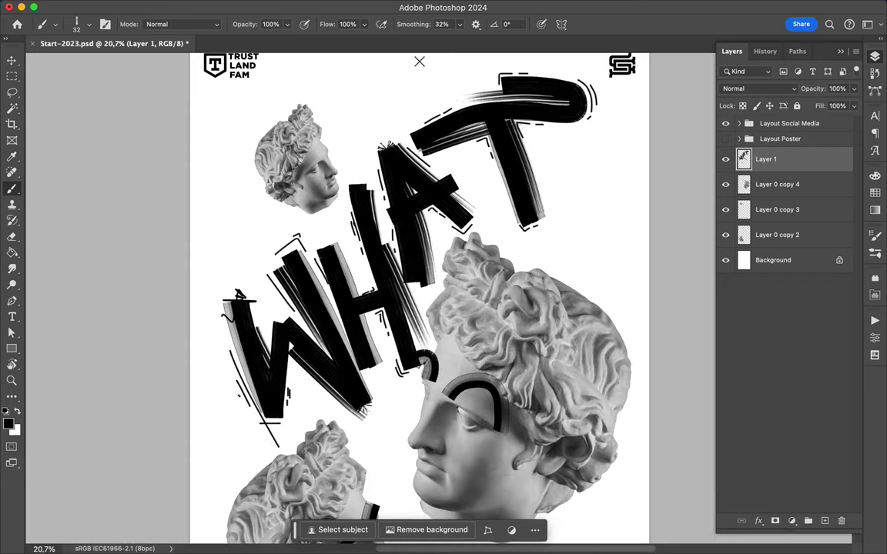
scroll(470, 538, up, 5)
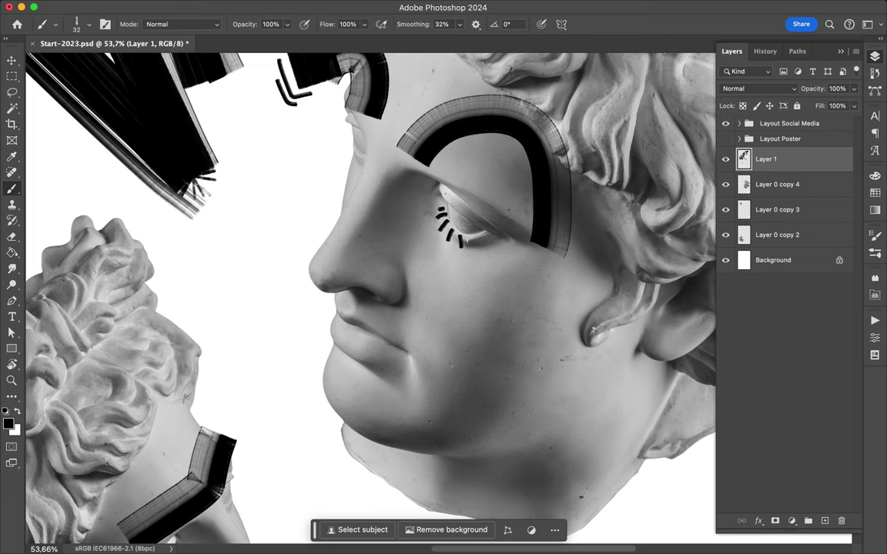
scroll(451, 257, down, 2)
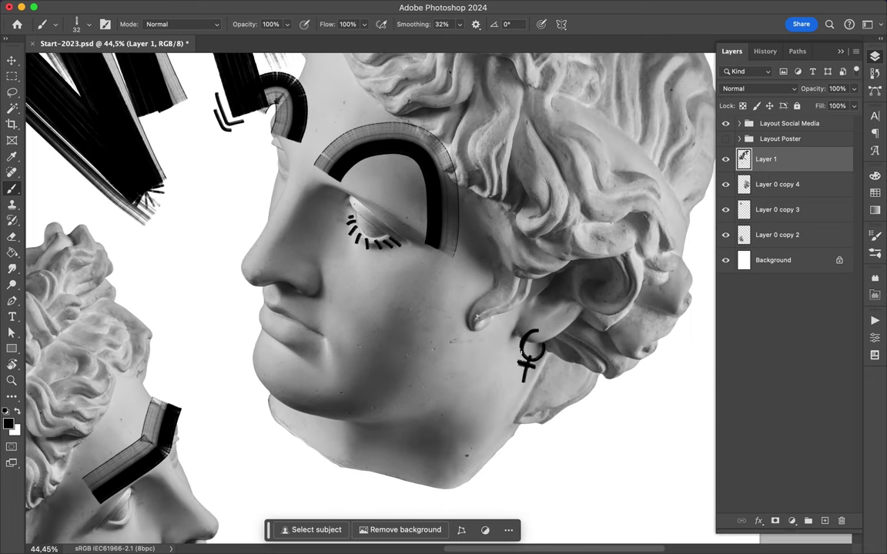
scroll(369, 292, down, 1)
scroll(369, 292, down, 3)
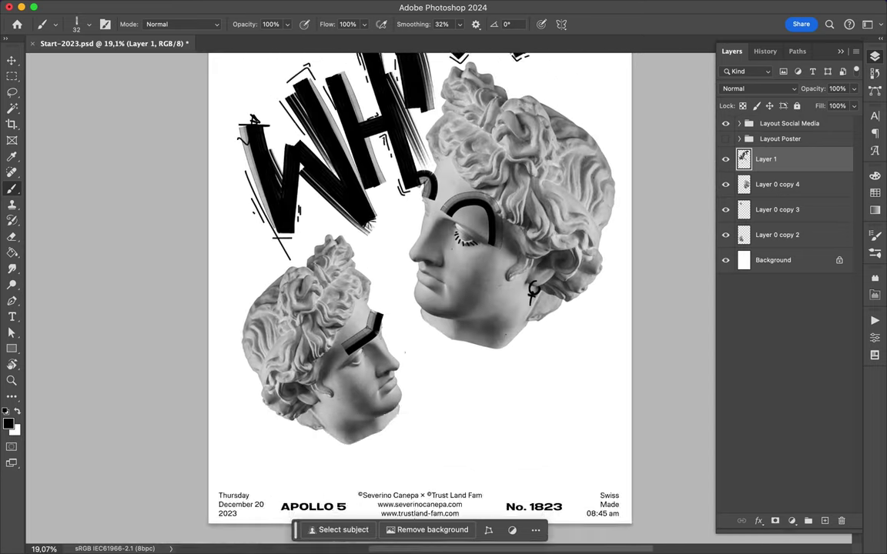
scroll(370, 293, up, 1)
scroll(369, 293, up, 2)
scroll(370, 293, down, 1)
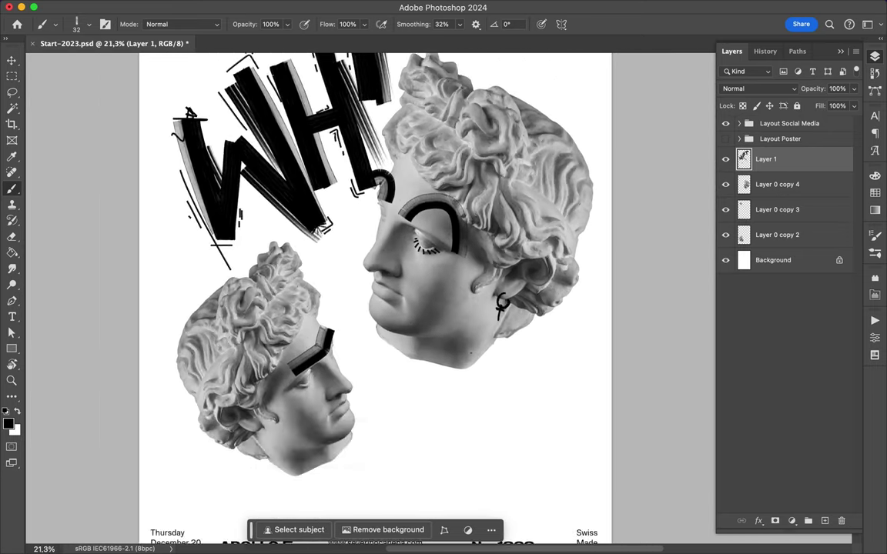
scroll(369, 293, up, 2)
click(56, 23)
Scribble loops around the lower-left head with the Getting Messy brush on a new layer
click(103, 273)
scroll(461, 308, down, 1)
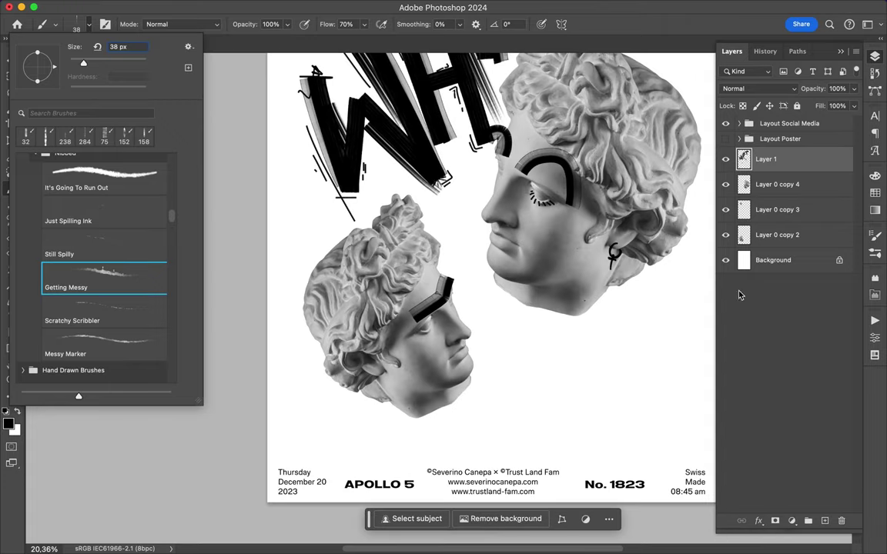
click(773, 259)
key(ctrl+shift+alt+n)
mouse_move(362, 215)
mouse_down()
mouse_move(419, 262)
mouse_move(385, 385)
mouse_move(307, 207)
mouse_move(281, 254)
mouse_up()
drag(400, 215, 388, 368)
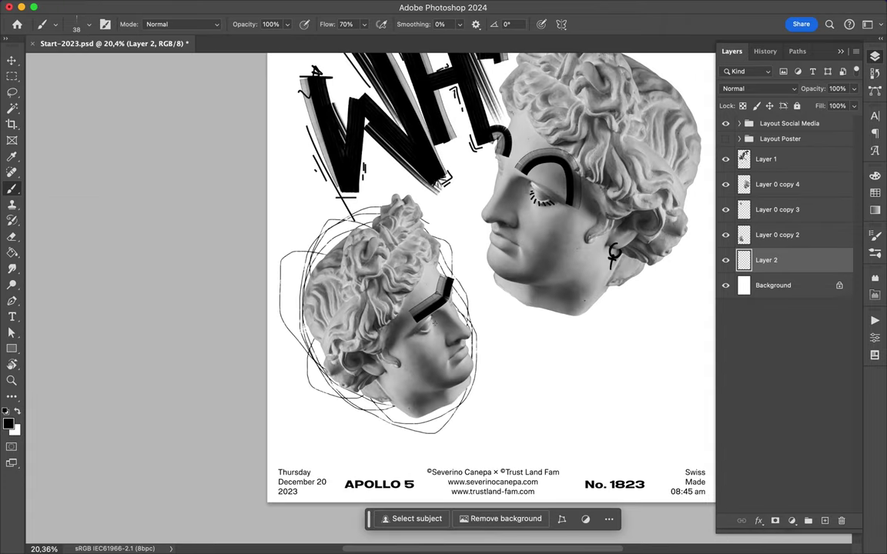
mouse_move(420, 269)
mouse_down()
mouse_move(285, 227)
mouse_move(416, 368)
mouse_move(277, 238)
mouse_move(415, 254)
mouse_up()
mouse_move(431, 354)
mouse_down()
mouse_move(293, 215)
mouse_move(385, 385)
mouse_move(285, 215)
mouse_move(493, 308)
mouse_up()
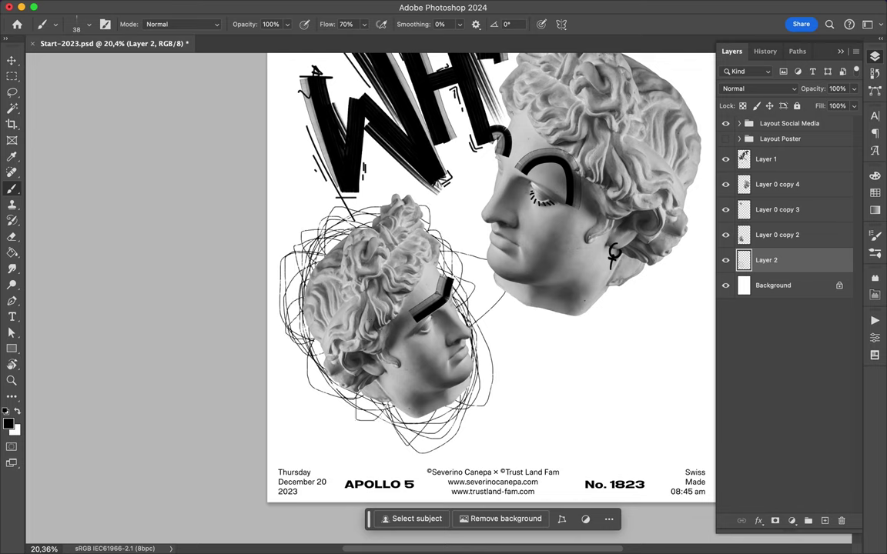
Add Layer 3 and scribble more darkening loops over the lower-left head
key(super+shift+alt+n)
drag(292, 231, 431, 347)
mouse_move(370, 204)
mouse_down()
mouse_move(392, 361)
mouse_move(293, 224)
mouse_move(420, 308)
mouse_move(296, 323)
mouse_move(400, 227)
mouse_up()
mouse_move(392, 185)
mouse_down()
mouse_move(377, 368)
mouse_move(325, 200)
mouse_move(389, 368)
mouse_move(296, 212)
mouse_move(370, 371)
mouse_move(277, 262)
mouse_up()
scroll(509, 369, up, 3)
scroll(510, 369, right, 2)
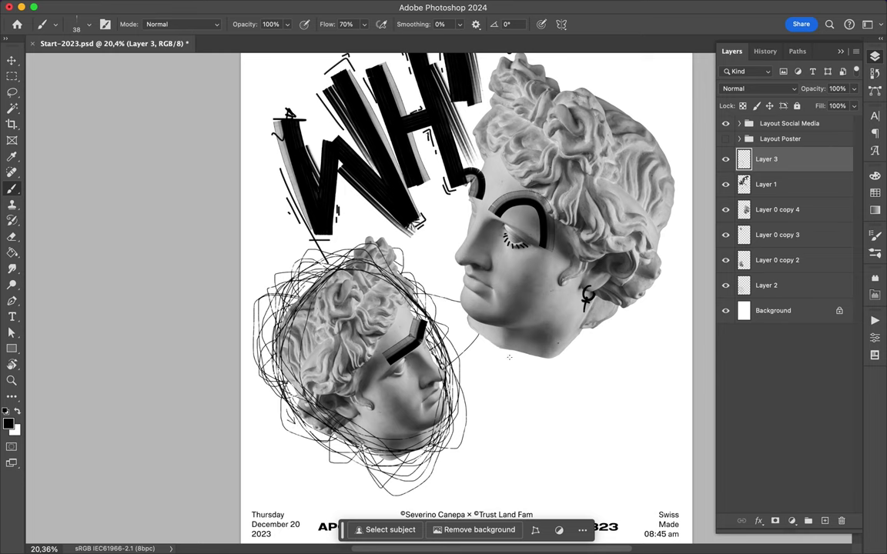
scroll(160, 205, down, 5)
scroll(160, 205, up, 2)
click(55, 24)
Paint thick One Sided brush bars along the edges and an arrow-like mark at the bottom right
scroll(96, 254, down, 3)
click(96, 292)
key(Return)
mouse_move(456, 385)
mouse_down()
mouse_move(493, 431)
mouse_move(531, 427)
mouse_up()
mouse_move(344, 190)
mouse_down()
mouse_move(358, 187)
mouse_move(346, 202)
mouse_up()
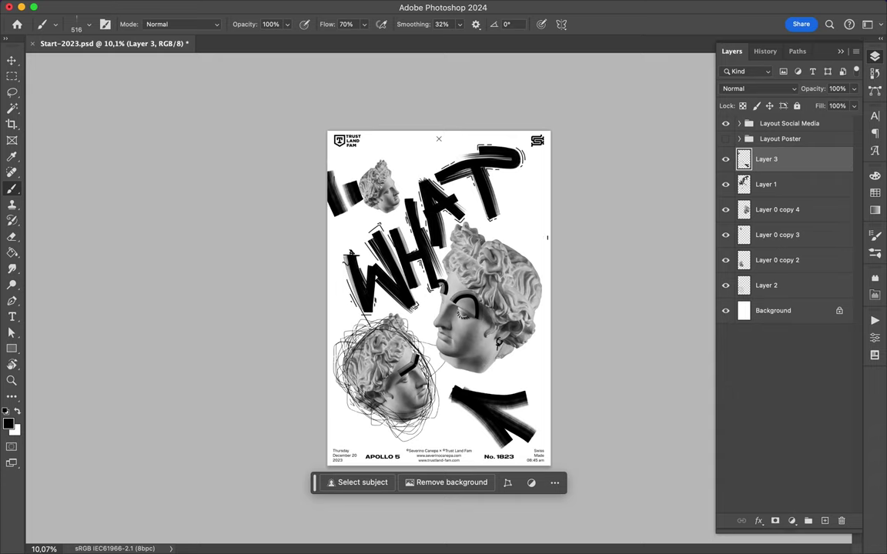
drag(529, 227, 540, 273)
drag(422, 442, 438, 427)
drag(337, 404, 345, 431)
Shrink the brush to 238 px and choose a thin angled brush
click(89, 24)
drag(115, 57, 85, 58)
key(Return)
scroll(478, 462, up, 3)
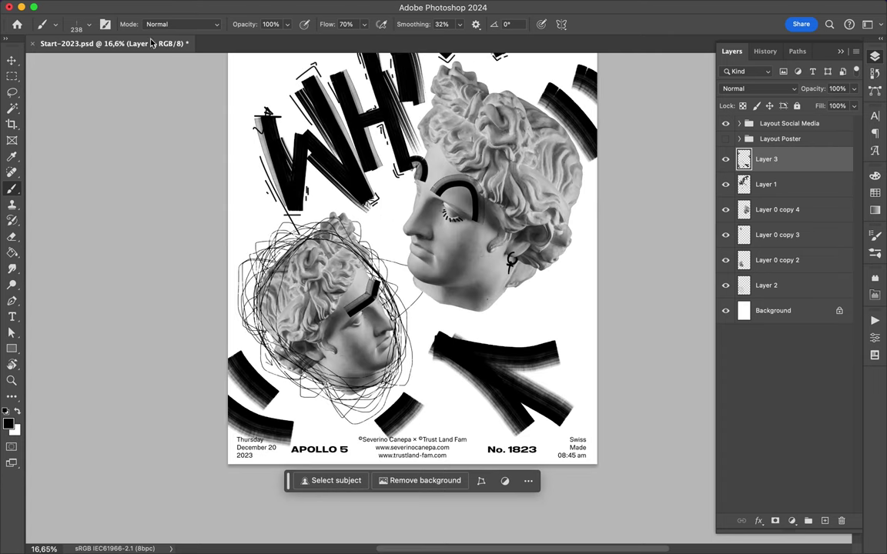
click(88, 24)
click(93, 204)
Draw a thin rectangular line frame around the large head
key(Return)
mouse_move(395, 294)
mouse_down()
mouse_move(580, 208)
mouse_move(406, 315)
mouse_move(399, 239)
mouse_move(578, 315)
mouse_move(579, 153)
mouse_move(551, 318)
mouse_up()
drag(399, 305, 393, 202)
drag(578, 317, 578, 174)
scroll(380, 245, up, 5)
Hand-letter WHAT beside the large head's face and WHA below its chin
mouse_move(329, 178)
mouse_down()
mouse_move(341, 231)
mouse_move(356, 180)
mouse_move(374, 201)
mouse_move(375, 243)
mouse_move(391, 244)
mouse_up()
drag(399, 175, 399, 248)
drag(544, 385, 560, 356)
mouse_move(570, 356)
mouse_down()
mouse_move(566, 383)
mouse_move(597, 352)
mouse_up()
drag(596, 352, 603, 385)
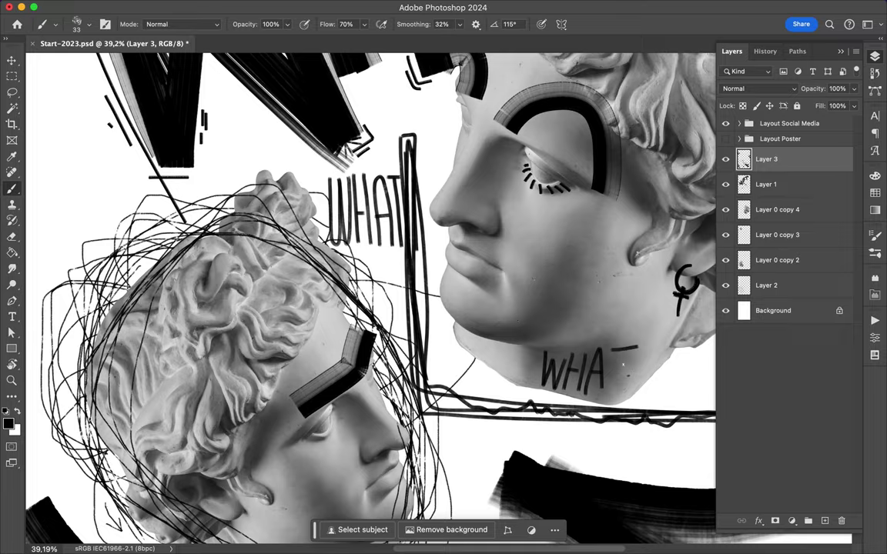
scroll(469, 261, down, 5)
scroll(469, 262, up, 5)
Fill a loop over the large head's hair with brain-like curving lines, then fit the canvas
mouse_move(470, 261)
mouse_down()
mouse_move(583, 394)
mouse_move(471, 259)
mouse_move(531, 224)
mouse_move(585, 293)
mouse_move(587, 396)
mouse_up()
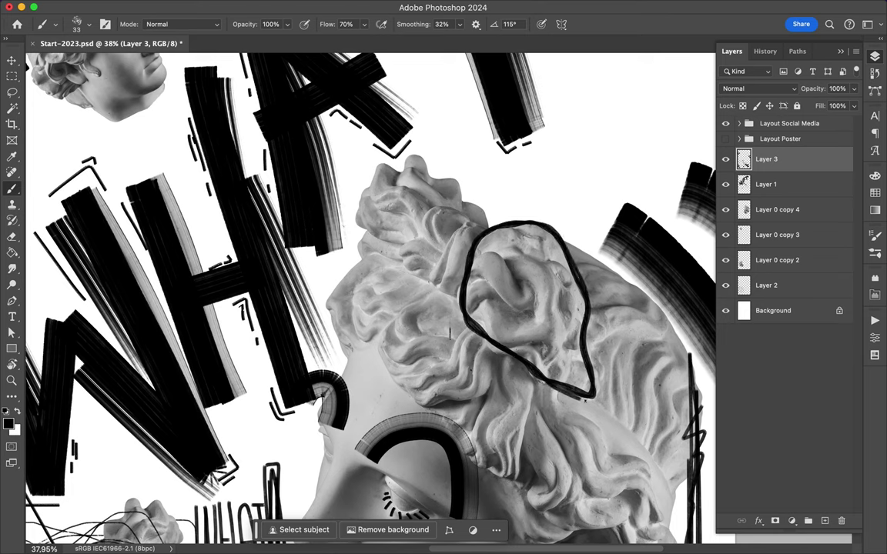
drag(476, 251, 516, 286)
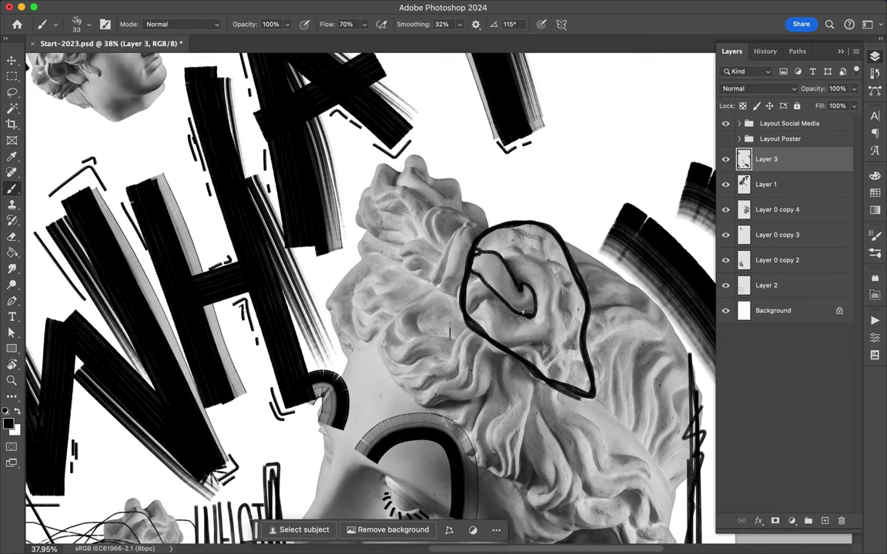
mouse_move(440, 300)
mouse_down()
mouse_move(504, 258)
mouse_move(446, 227)
mouse_move(493, 207)
mouse_up()
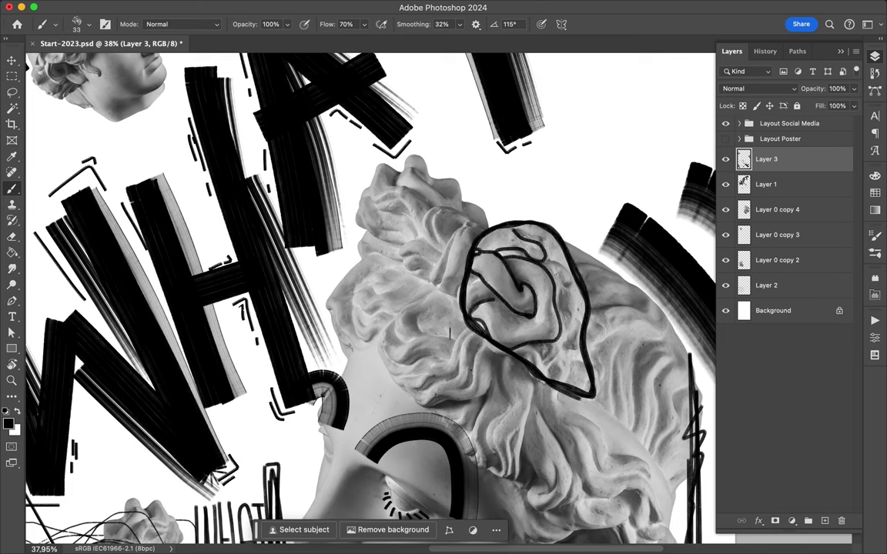
drag(561, 288, 577, 328)
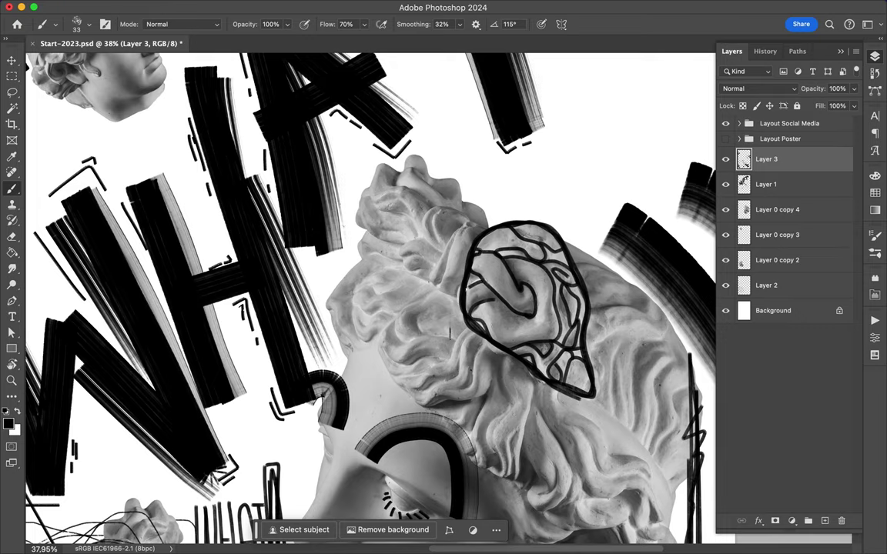
key(ctrl+0)
scroll(444, 315, up, 2)
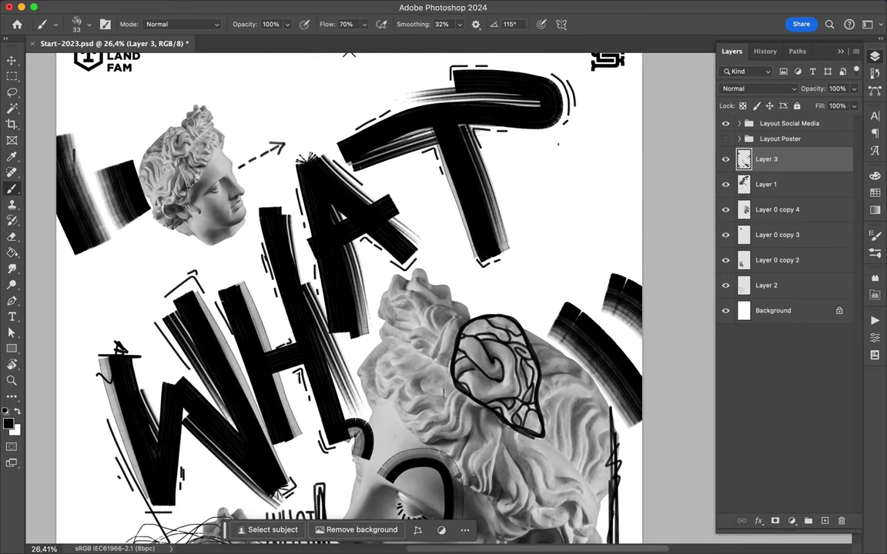
scroll(488, 84, up, 5)
Letter a small WHAT? beside the big T and redraw the box around the question mark
drag(553, 209, 571, 204)
scroll(582, 210, down, 3)
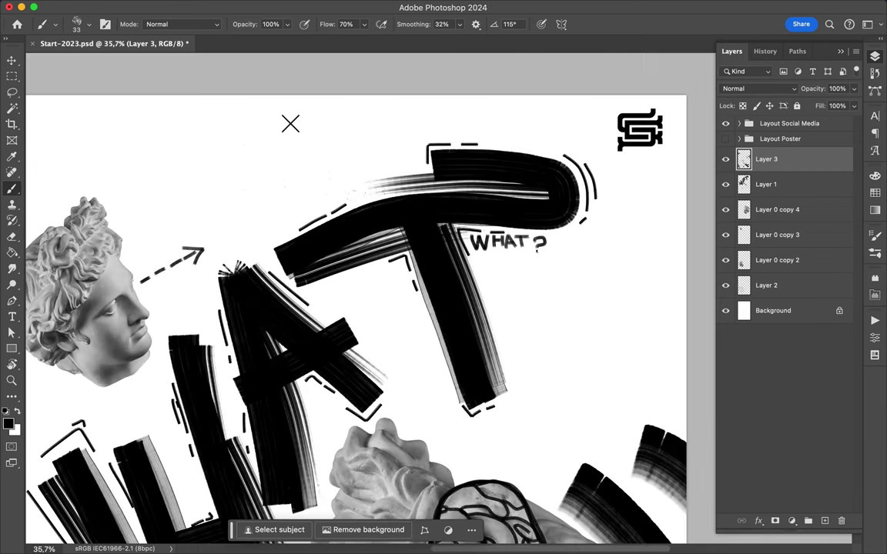
scroll(369, 293, down, 10)
scroll(369, 293, down, 5)
scroll(370, 293, up, 3)
mouse_move(416, 287)
mouse_down()
mouse_move(358, 286)
mouse_move(415, 329)
mouse_up()
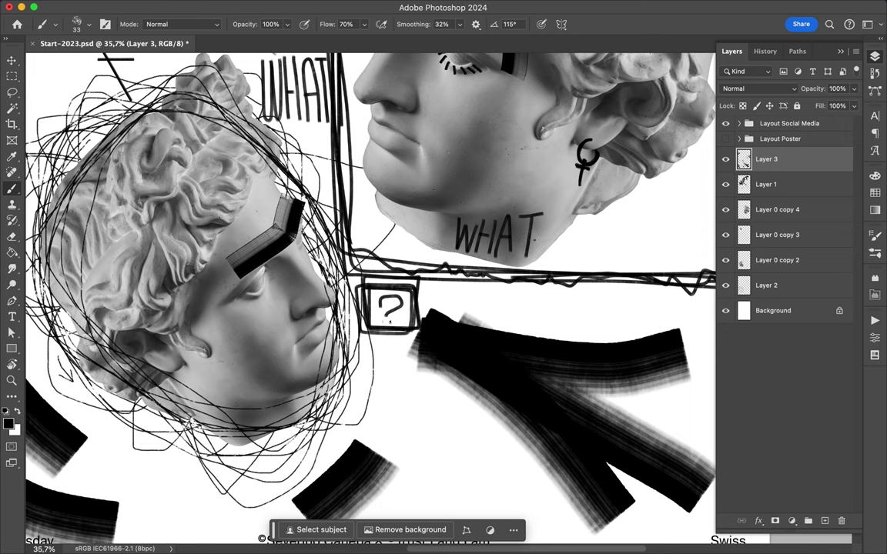
scroll(539, 231, up, 3)
Draw a tic-tac-toe grid near the chin and fill it with Xs and Os
mouse_move(533, 187)
mouse_down()
mouse_move(550, 269)
mouse_move(603, 227)
mouse_up()
mouse_move(511, 222)
mouse_down()
mouse_move(600, 194)
mouse_move(602, 268)
mouse_move(531, 245)
mouse_up()
drag(531, 226, 510, 245)
drag(565, 215, 565, 217)
drag(511, 192, 525, 210)
drag(525, 193, 511, 210)
drag(531, 253, 527, 254)
mouse_move(585, 169)
mouse_down()
mouse_move(601, 186)
mouse_move(584, 186)
mouse_up()
drag(613, 238, 613, 239)
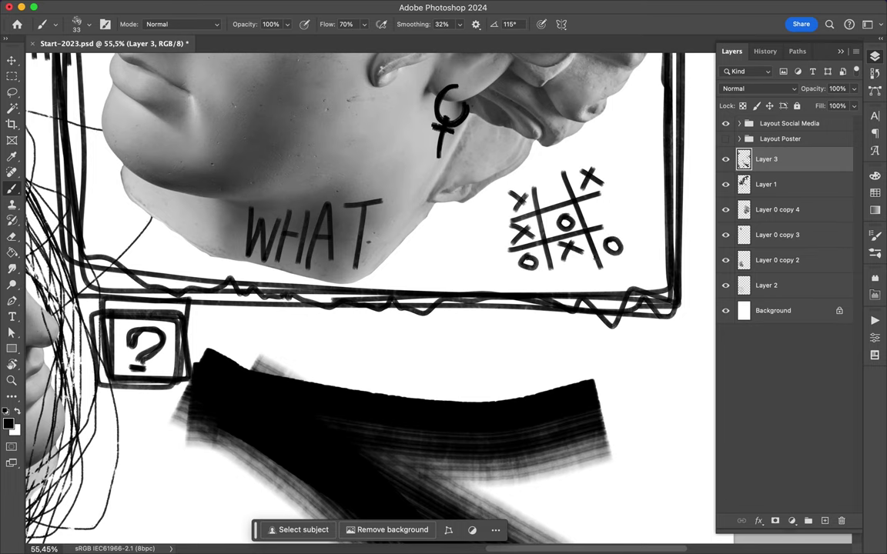
scroll(465, 259, up, 3)
scroll(465, 258, left, 4)
scroll(352, 258, down, 5)
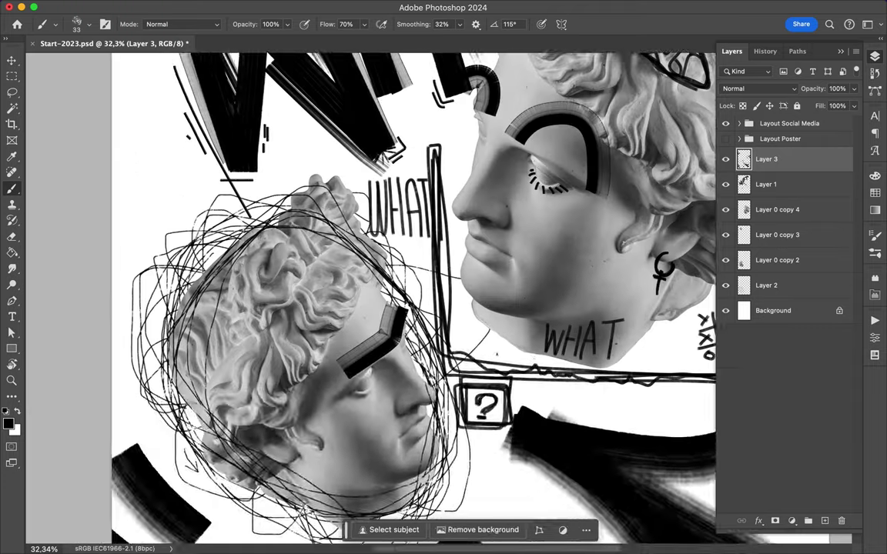
Brush short hatch strokes across the tilted head's face
scroll(352, 258, left, 2)
scroll(352, 257, up, 4)
scroll(351, 258, up, 2)
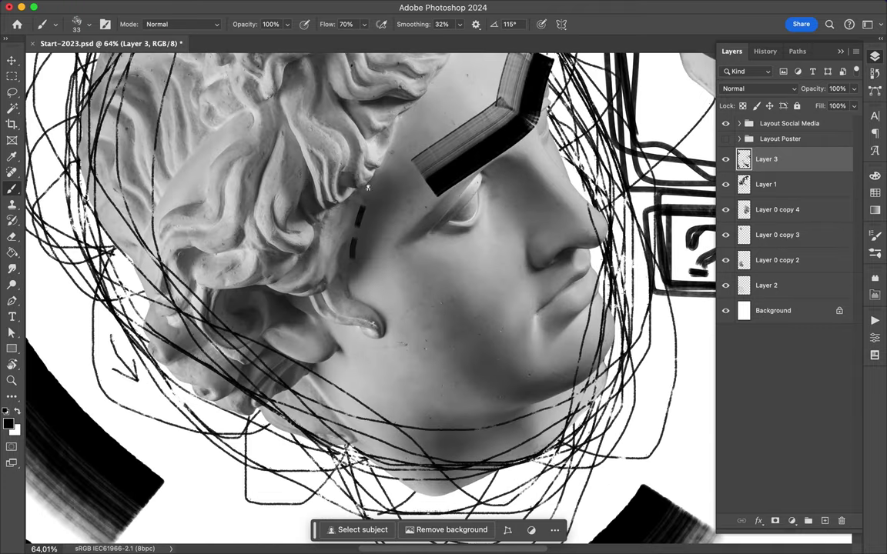
scroll(409, 107, up, 5)
scroll(416, 109, up, 1)
scroll(416, 108, right, 2)
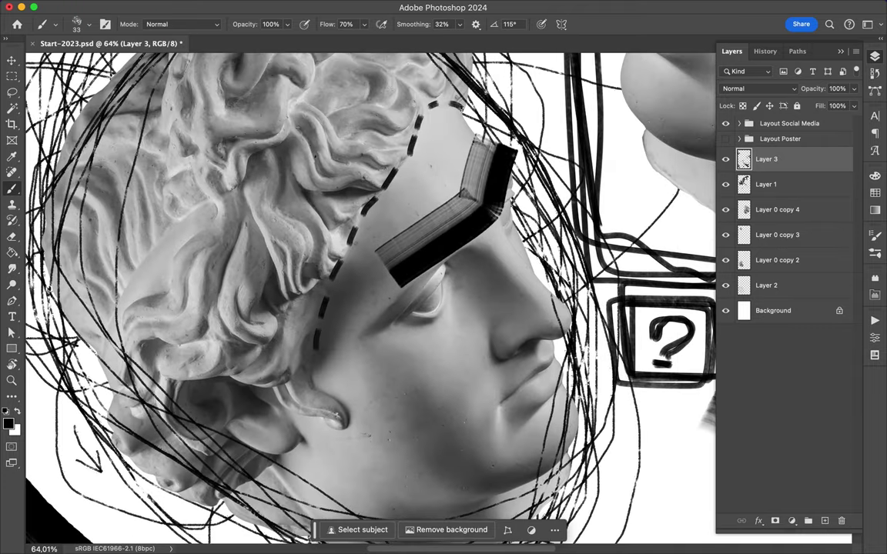
scroll(310, 188, down, 5)
scroll(246, 198, down, 2)
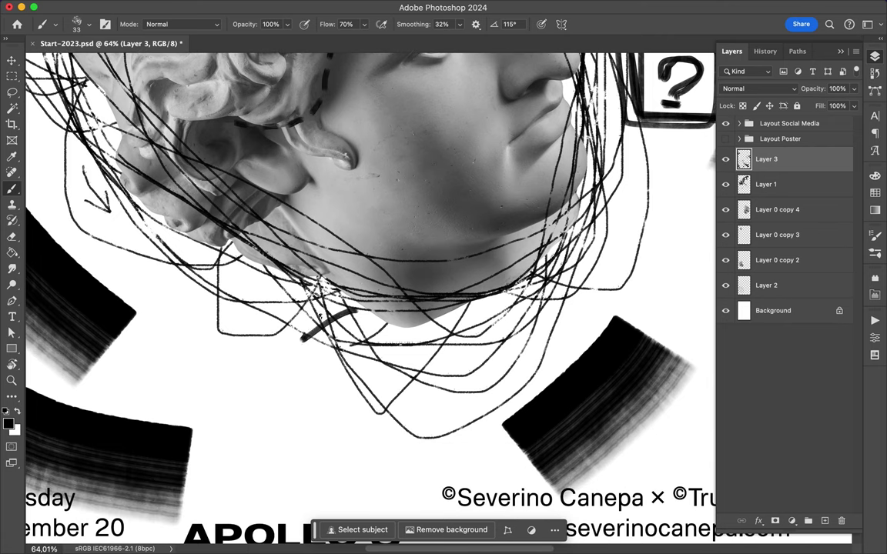
scroll(494, 299, up, 4)
scroll(494, 298, right, 1)
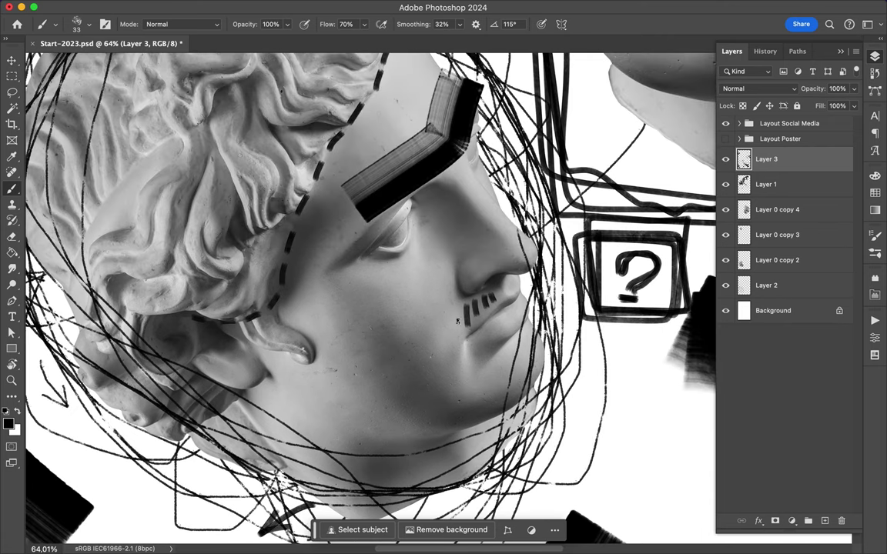
drag(300, 372, 324, 358)
drag(302, 385, 324, 370)
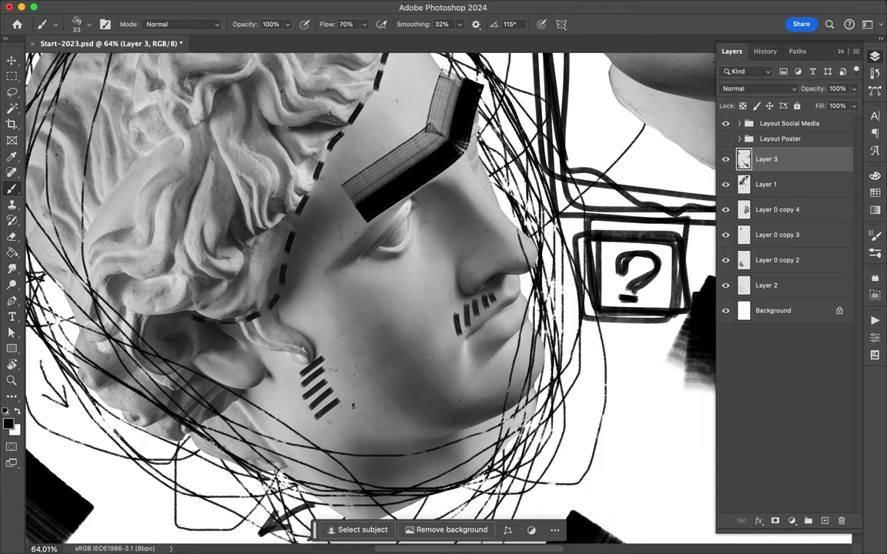
Letter WHAT? below the T and enclose it in a double-outlined speech bubble
scroll(338, 385, down, 3)
scroll(338, 384, up, 5)
scroll(308, 254, up, 1)
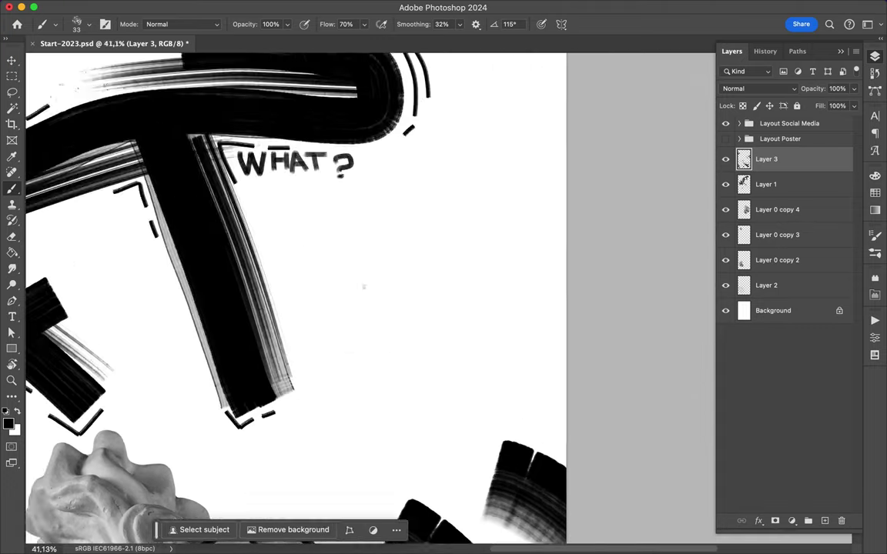
scroll(308, 254, up, 3)
mouse_move(305, 245)
mouse_down()
mouse_move(333, 255)
mouse_move(356, 237)
mouse_move(359, 286)
mouse_move(389, 250)
mouse_up()
mouse_move(383, 221)
mouse_down()
mouse_move(391, 279)
mouse_move(454, 197)
mouse_up()
mouse_move(442, 202)
mouse_down()
mouse_move(462, 245)
mouse_move(482, 210)
mouse_up()
mouse_move(301, 248)
mouse_down()
mouse_move(326, 306)
mouse_move(416, 292)
mouse_move(487, 178)
mouse_move(291, 245)
mouse_up()
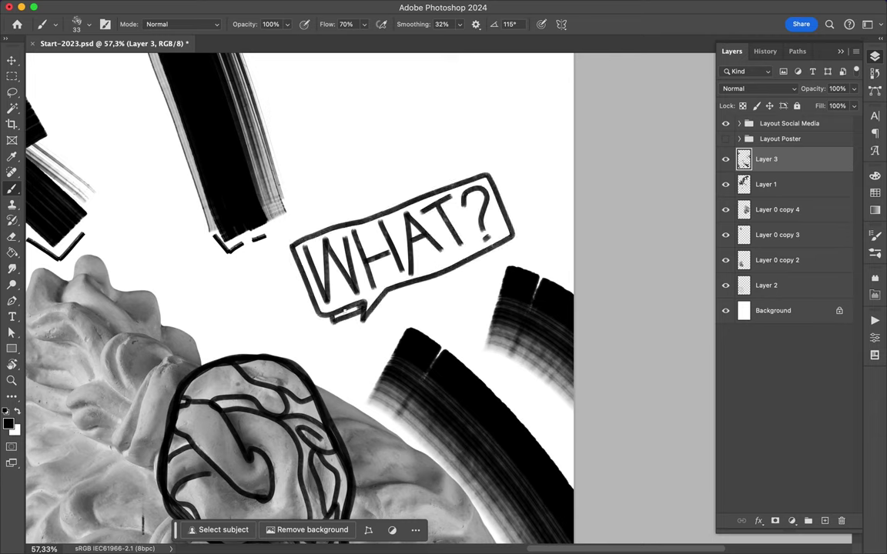
mouse_move(371, 319)
mouse_down()
mouse_move(431, 290)
mouse_move(518, 222)
mouse_up()
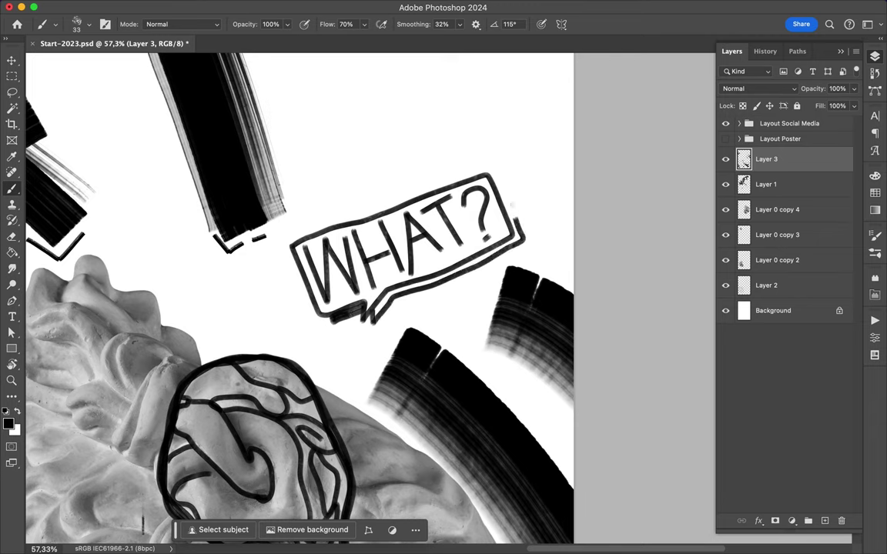
Thicken the speech bubble's right edge with a heavier stroke
drag(500, 189, 520, 240)
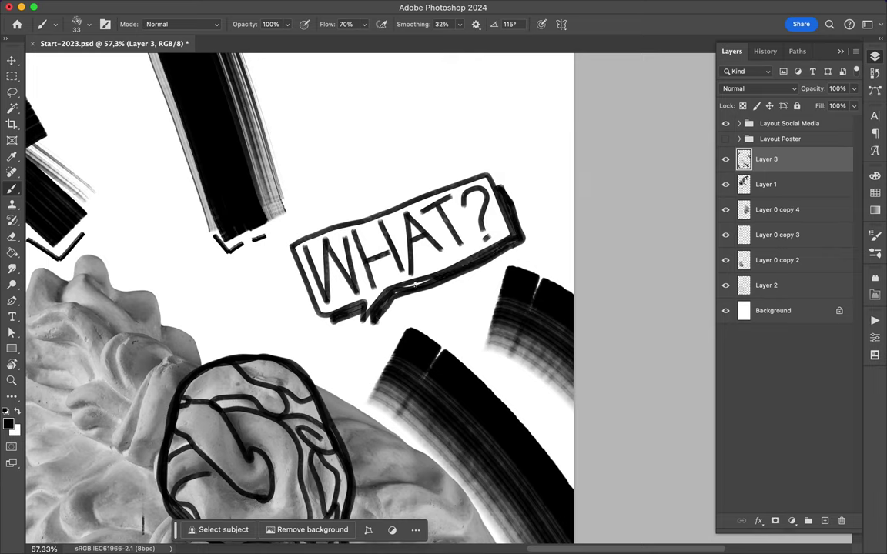
scroll(440, 302, down, 5)
scroll(88, 314, up, 3)
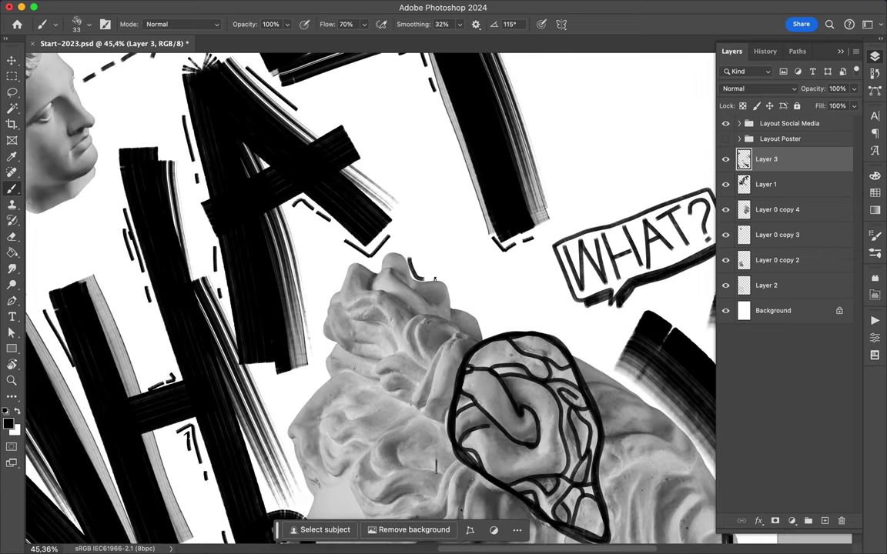
scroll(435, 466, down, 1)
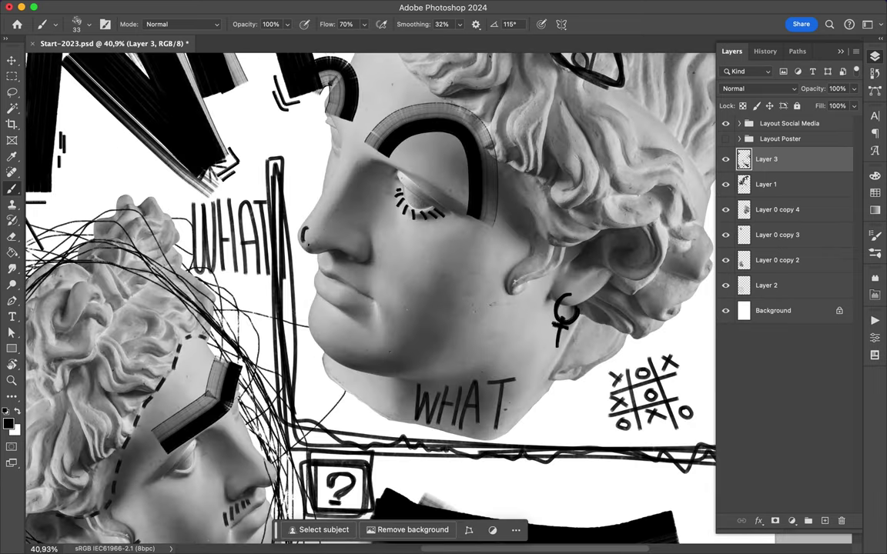
scroll(430, 282, down, 1)
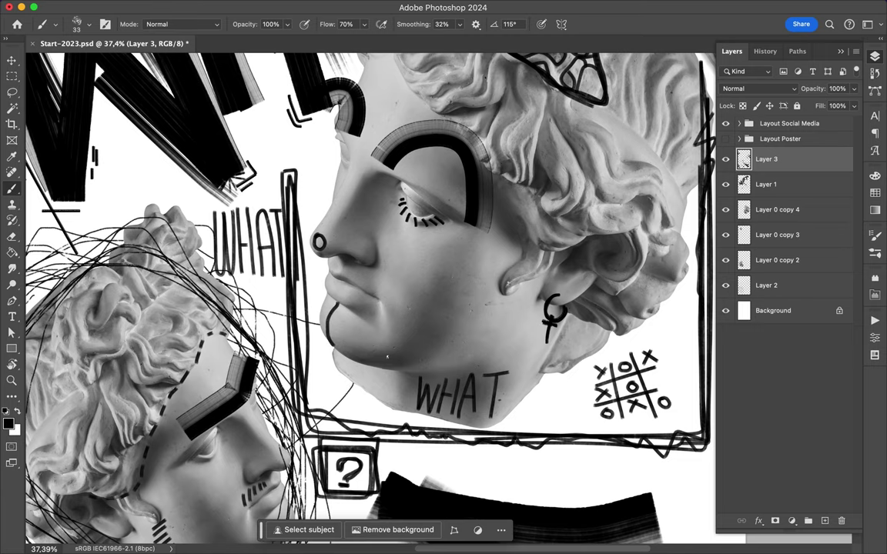
scroll(387, 356, down, 3)
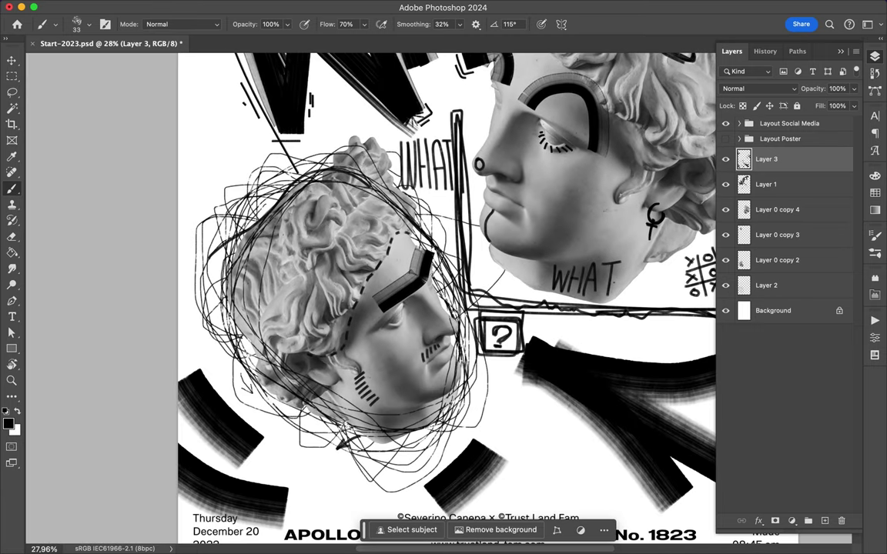
Scribble zigzag lines across the left head
drag(230, 192, 431, 331)
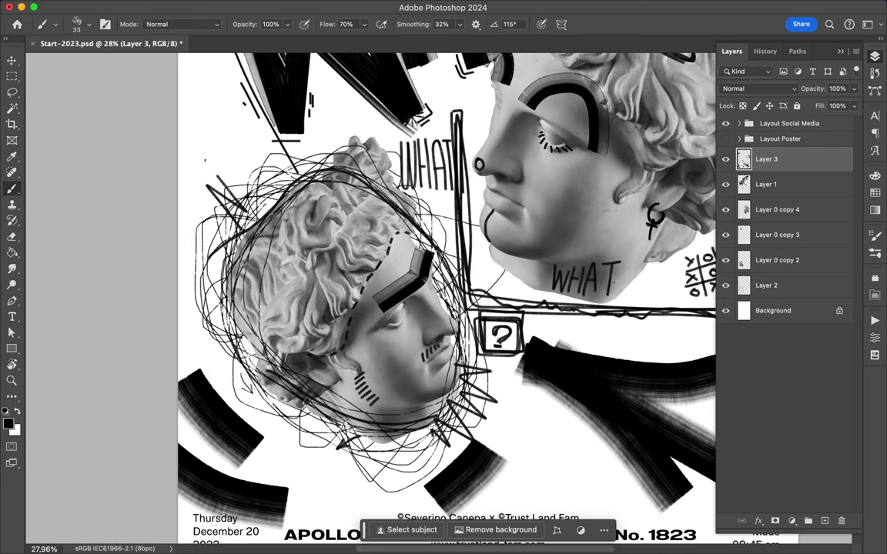
scroll(244, 156, down, 3)
click(77, 24)
With the Go Faster Stripes brush, arc a dashed path over the small head toward the brain head
scroll(106, 253, down, 10)
click(104, 254)
scroll(462, 308, up, 2)
scroll(331, 189, up, 1)
drag(329, 188, 540, 146)
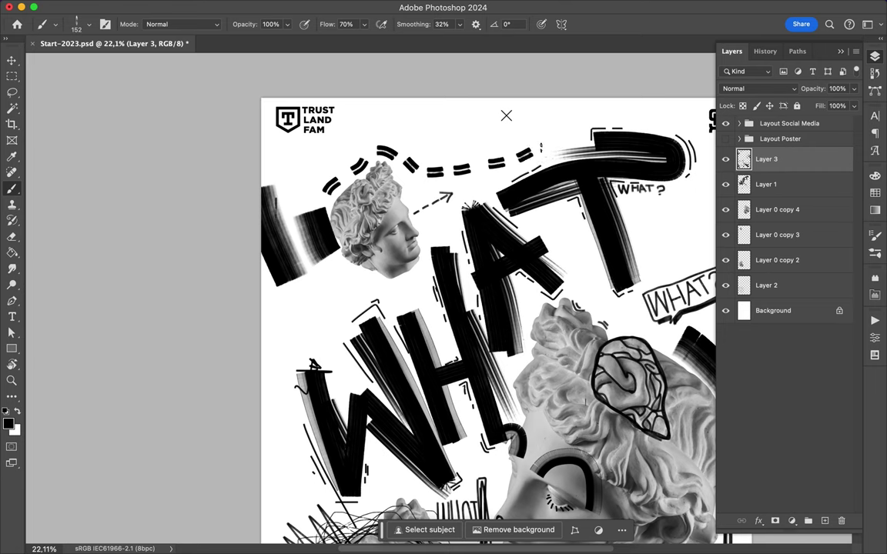
drag(582, 117, 548, 121)
mouse_move(564, 157)
mouse_down()
mouse_move(551, 223)
mouse_move(479, 331)
mouse_up()
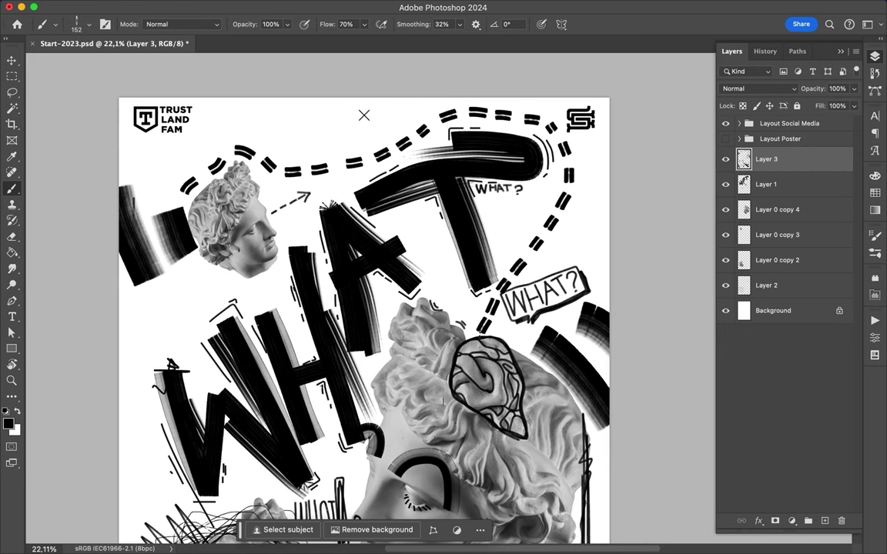
Run the dashed path along the box and curve it around the lower black shape
scroll(369, 293, down, 10)
scroll(370, 293, down, 2)
mouse_move(557, 254)
mouse_down()
mouse_move(608, 300)
mouse_move(618, 350)
mouse_up()
mouse_move(569, 397)
mouse_down()
mouse_move(455, 355)
mouse_move(412, 317)
mouse_up()
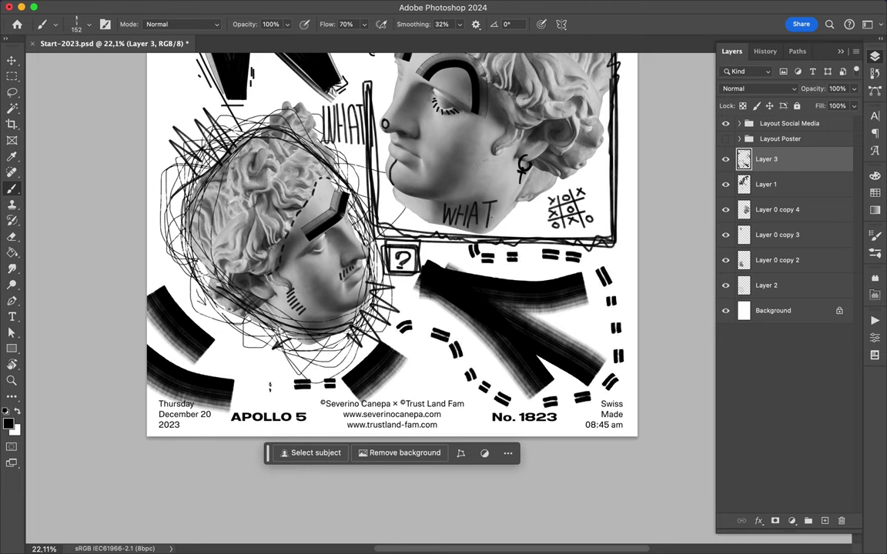
scroll(216, 353, up, 10)
scroll(377, 300, down, 4)
Switch the brush to Moist Wedge at 32 px
click(77, 24)
scroll(100, 231, up, 3)
scroll(101, 231, up, 5)
click(100, 251)
key(Escape)
scroll(591, 121, up, 5)
scroll(299, 223, down, 4)
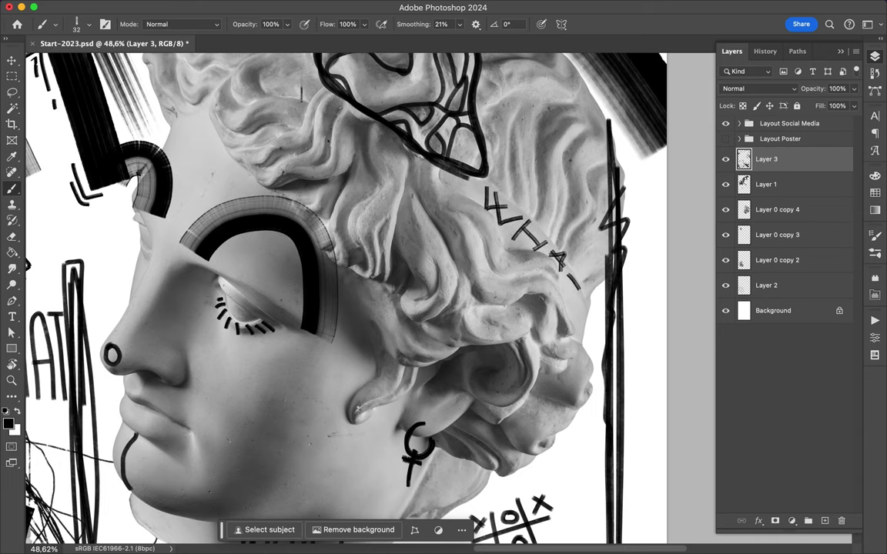
Hand-letter a small WHAT below the large head's chin
scroll(346, 296, down, 4)
scroll(466, 339, down, 4)
scroll(465, 338, up, 3)
mouse_move(471, 303)
mouse_down()
mouse_move(471, 339)
mouse_move(485, 306)
mouse_up()
mouse_move(489, 306)
mouse_down()
mouse_move(488, 344)
mouse_move(502, 344)
mouse_up()
drag(489, 325, 535, 341)
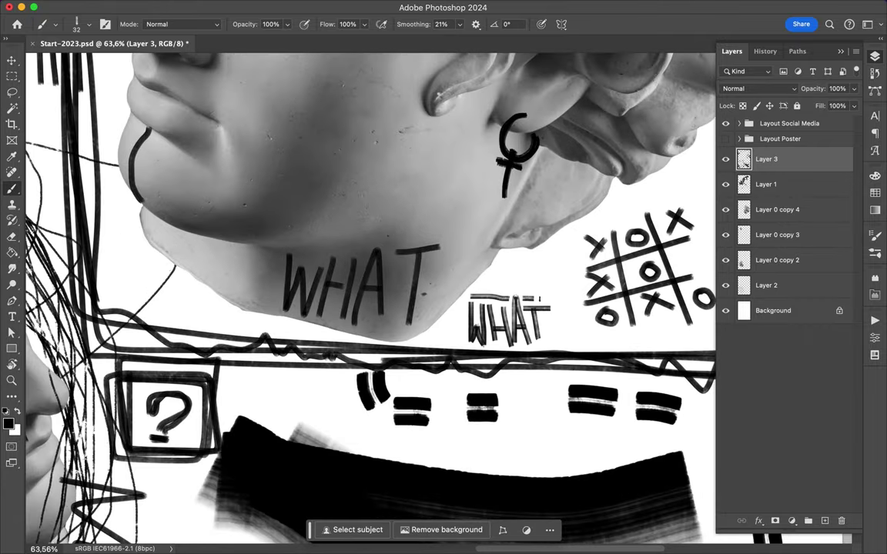
Add thin accent strokes and small marks beside the W
scroll(487, 269, down, 2)
scroll(385, 307, up, 5)
scroll(308, 323, left, 3)
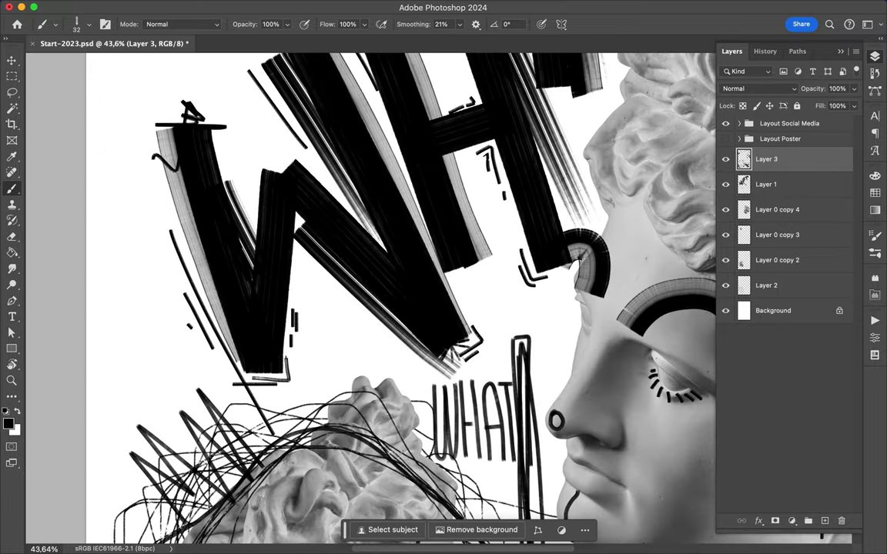
drag(249, 177, 249, 197)
drag(257, 171, 257, 219)
drag(150, 158, 142, 201)
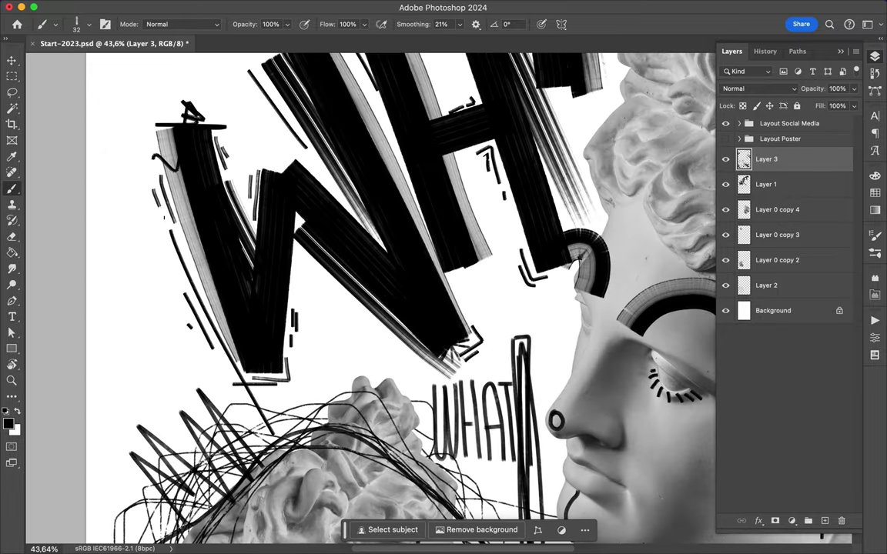
Hand-letter a larger WHAT with a zigzag W, then begin a black block on the lower poster
scroll(146, 185, down, 2)
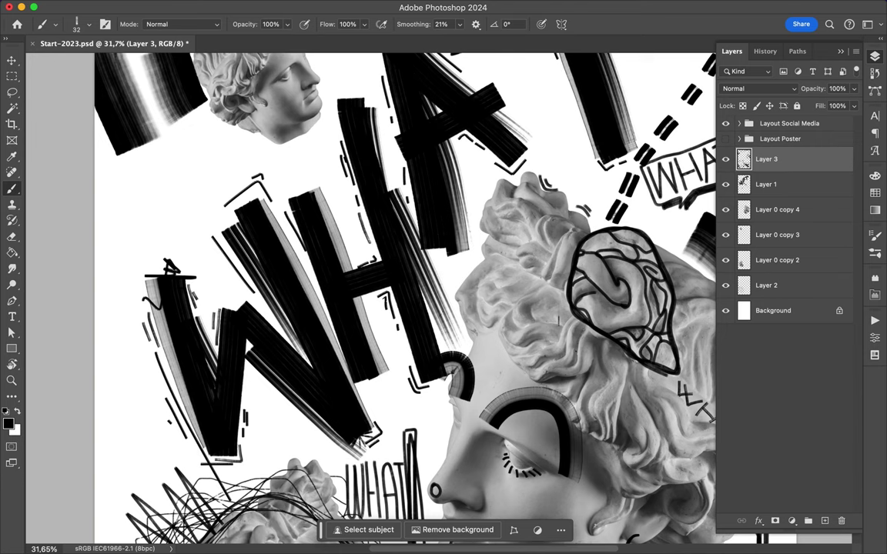
scroll(370, 293, up, 3)
scroll(369, 293, right, 2)
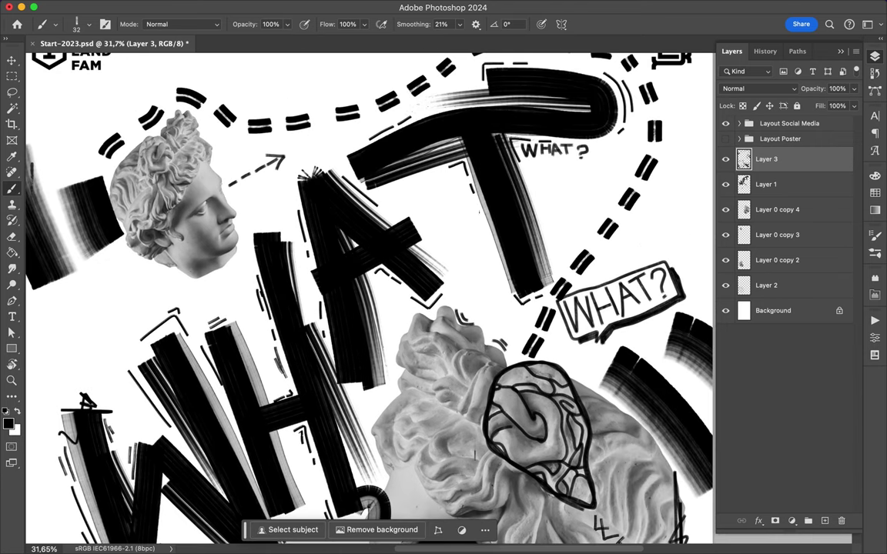
scroll(264, 82, up, 1)
scroll(264, 82, right, 3)
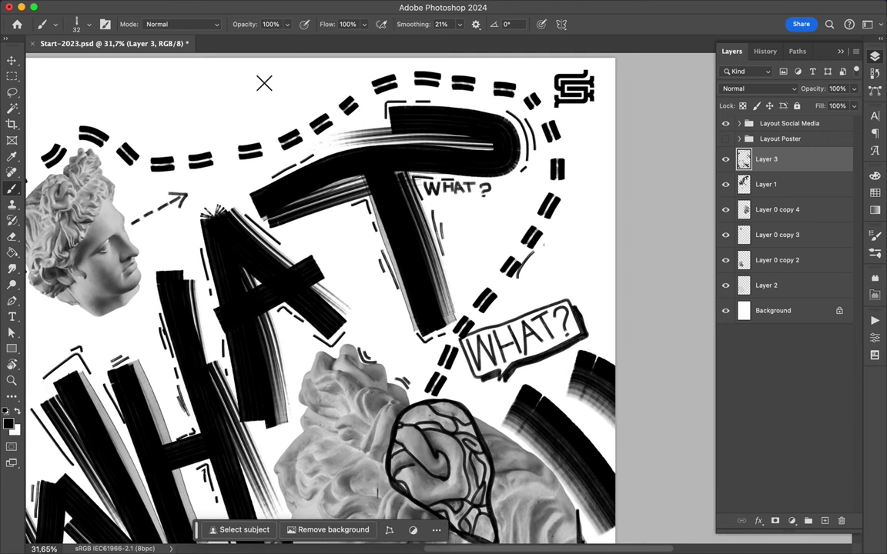
scroll(264, 82, down, 3)
scroll(264, 82, left, 3)
scroll(264, 82, up, 1)
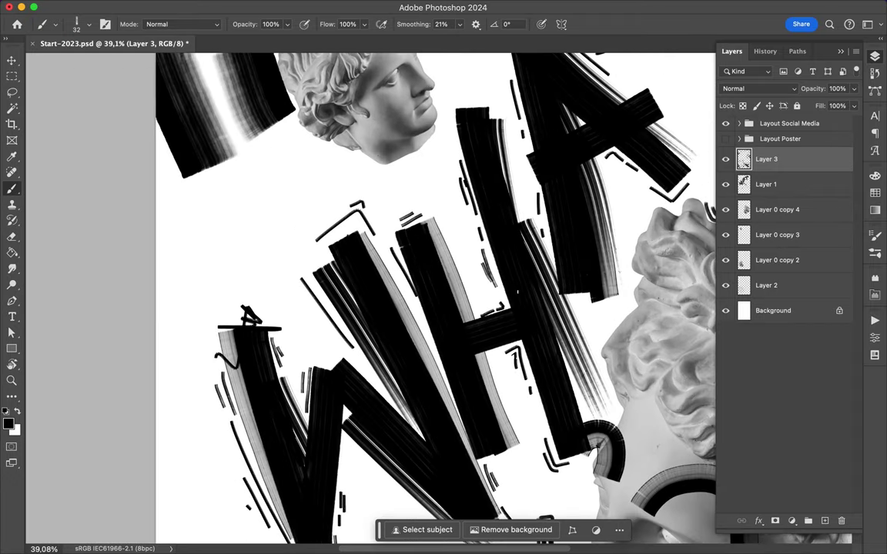
scroll(264, 82, up, 2)
drag(282, 338, 317, 374)
drag(328, 308, 329, 360)
drag(322, 332, 340, 332)
mouse_move(339, 297)
mouse_down()
mouse_move(339, 362)
mouse_move(371, 350)
mouse_up()
drag(350, 315, 398, 320)
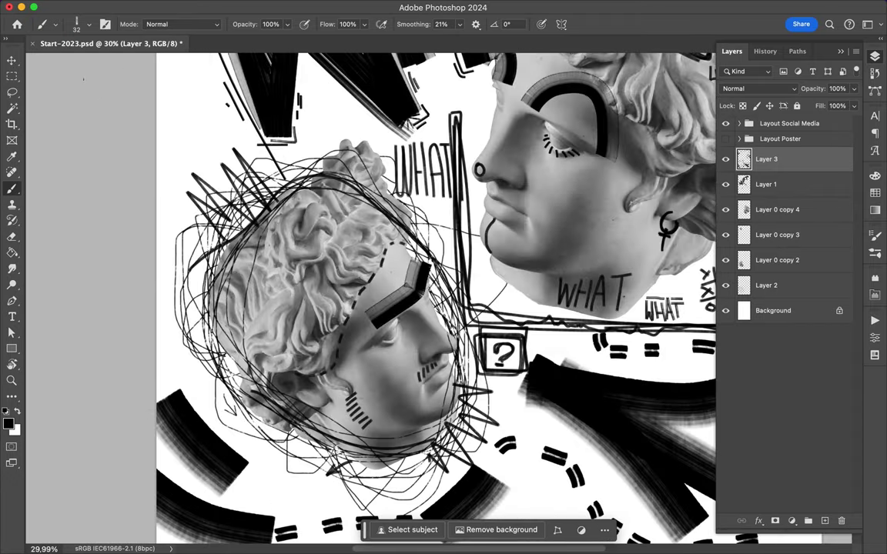
click(88, 23)
drag(368, 289, 369, 323)
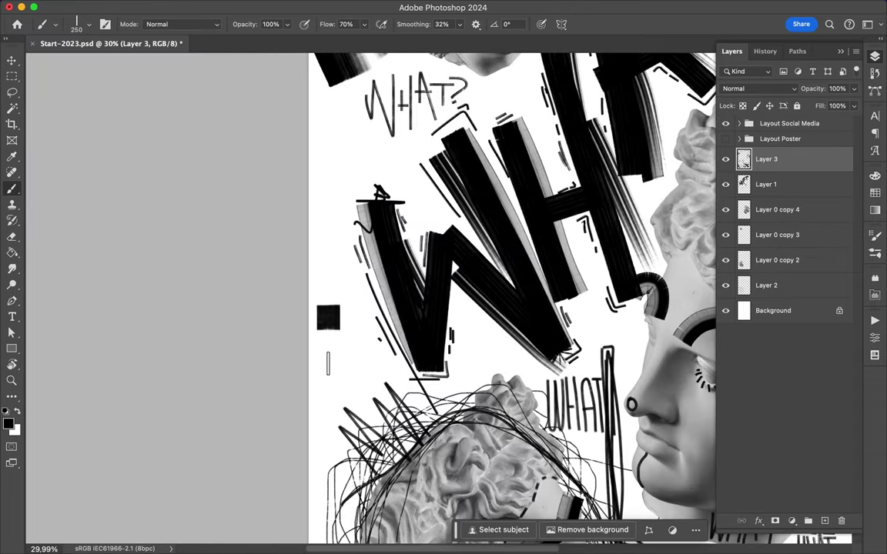
Paint black bars: a block by the lettering, two stacked top bars, short left and right bars
drag(323, 308, 361, 297)
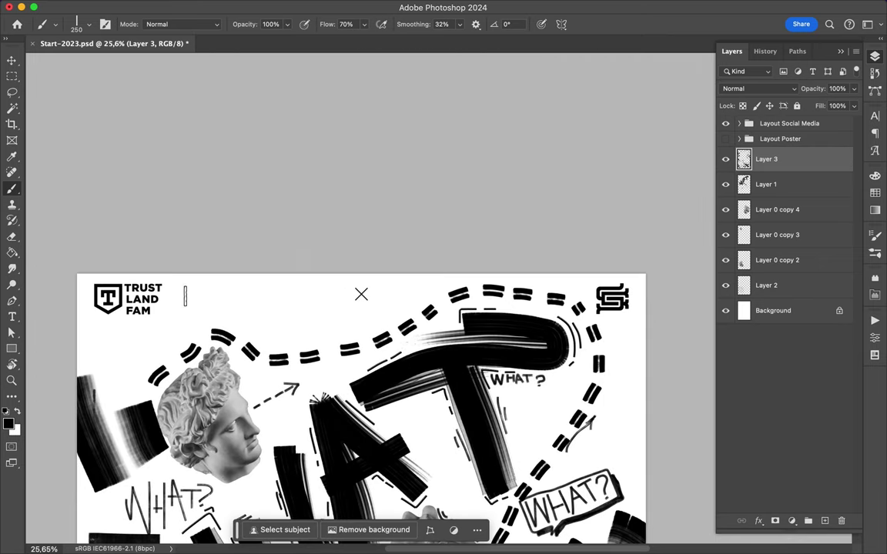
drag(185, 292, 343, 291)
drag(183, 309, 344, 308)
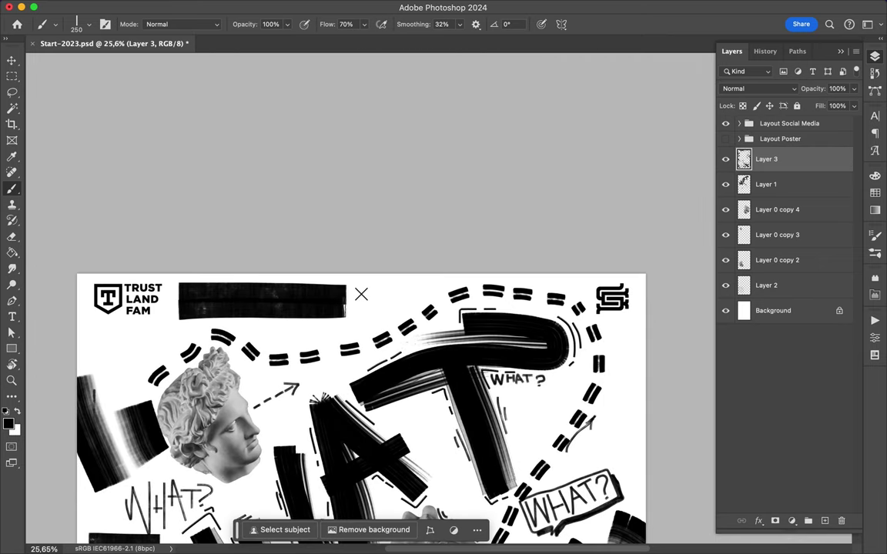
drag(95, 337, 168, 337)
drag(95, 356, 163, 357)
scroll(164, 356, down, 5)
drag(598, 311, 637, 311)
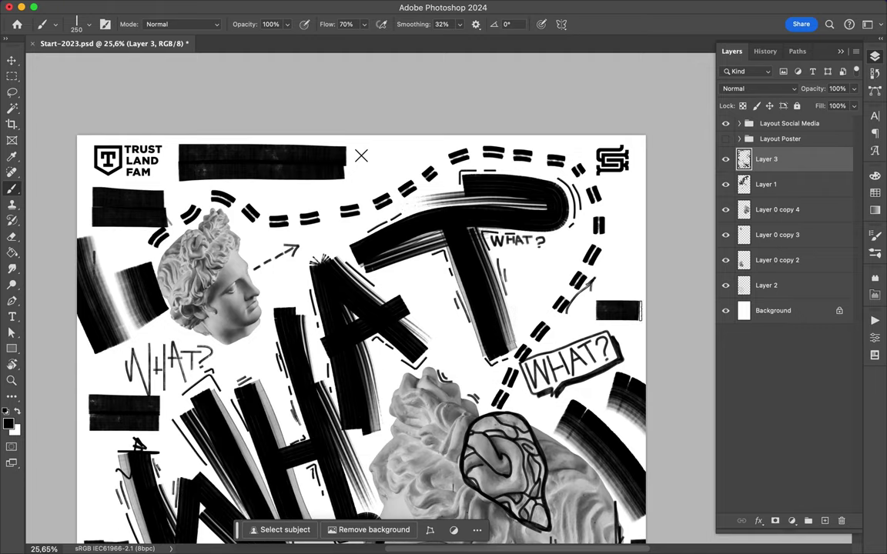
drag(603, 281, 634, 282)
scroll(522, 211, down, 10)
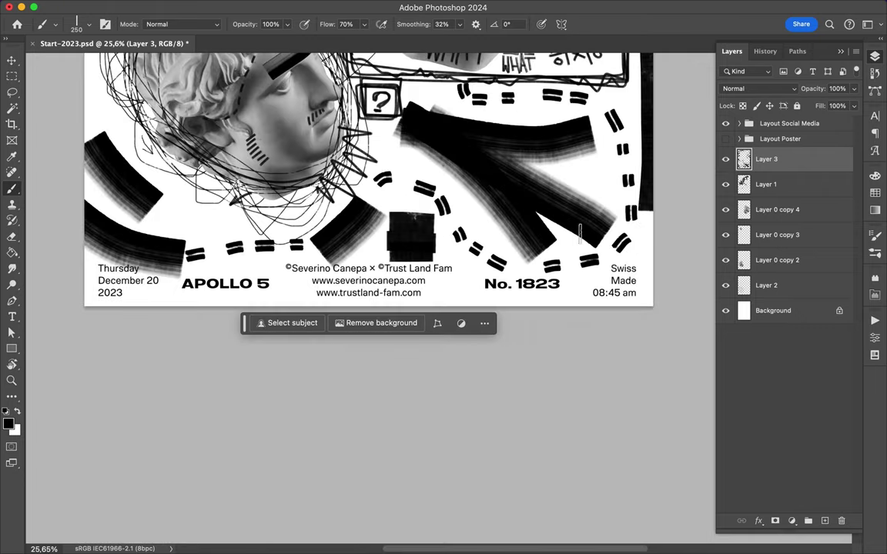
scroll(522, 211, down, 3)
scroll(522, 211, down, 3)
Switch the brush to the Scratchy Scribbler preset
click(89, 23)
scroll(104, 270, down, 5)
click(104, 316)
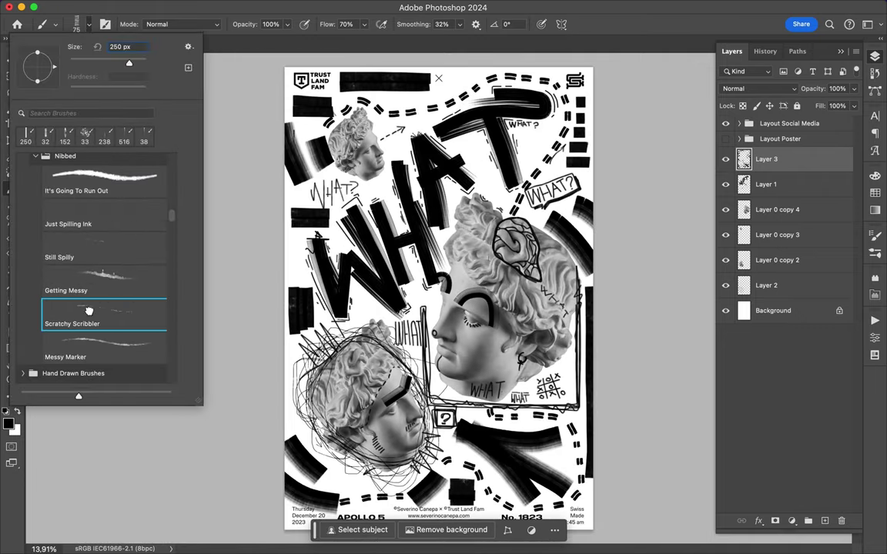
scroll(462, 270, up, 5)
key(Return)
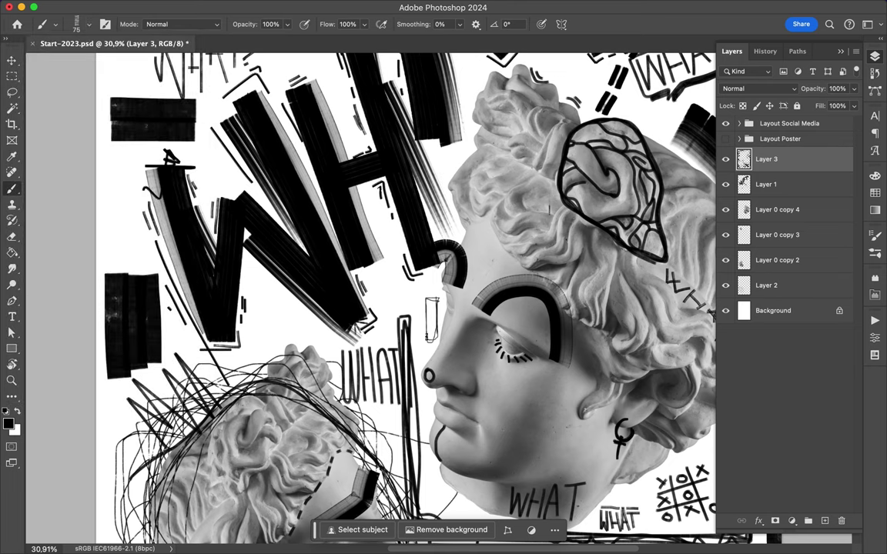
Start outlining a W on the large head's cheek
scroll(431, 323, up, 2)
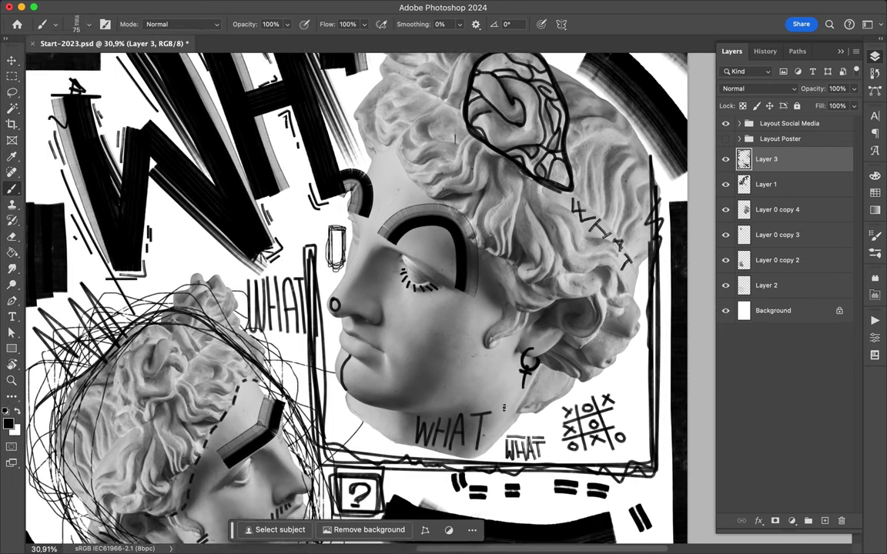
scroll(501, 354, up, 2)
scroll(534, 363, up, 1)
drag(381, 289, 395, 278)
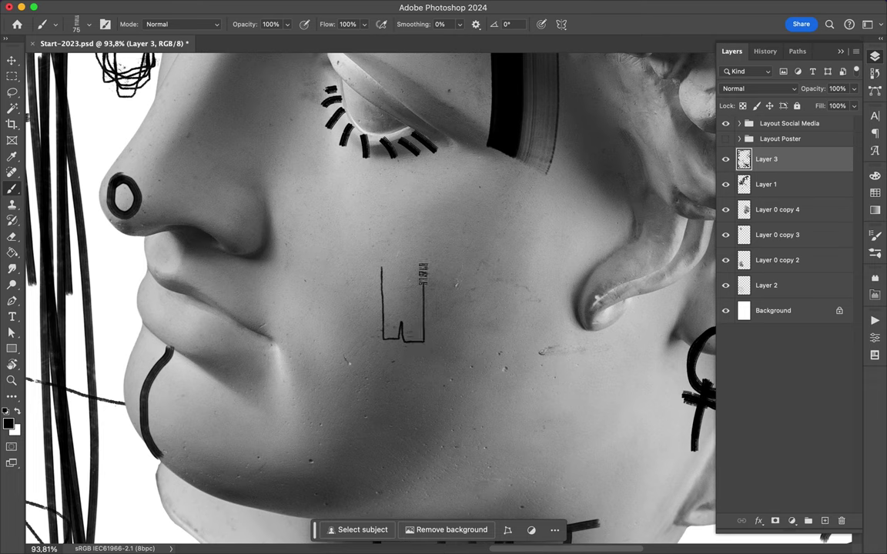
Trace hollow H and A outlines on the cheek and boldly retrace the W
mouse_move(432, 267)
mouse_down()
mouse_move(462, 265)
mouse_move(489, 315)
mouse_up()
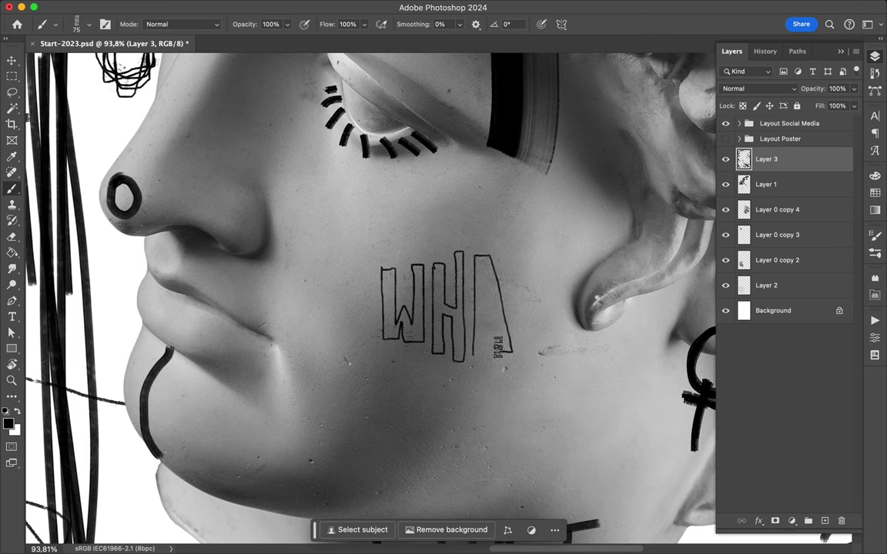
mouse_move(499, 254)
mouse_down()
mouse_move(514, 266)
mouse_move(519, 342)
mouse_move(563, 273)
mouse_up()
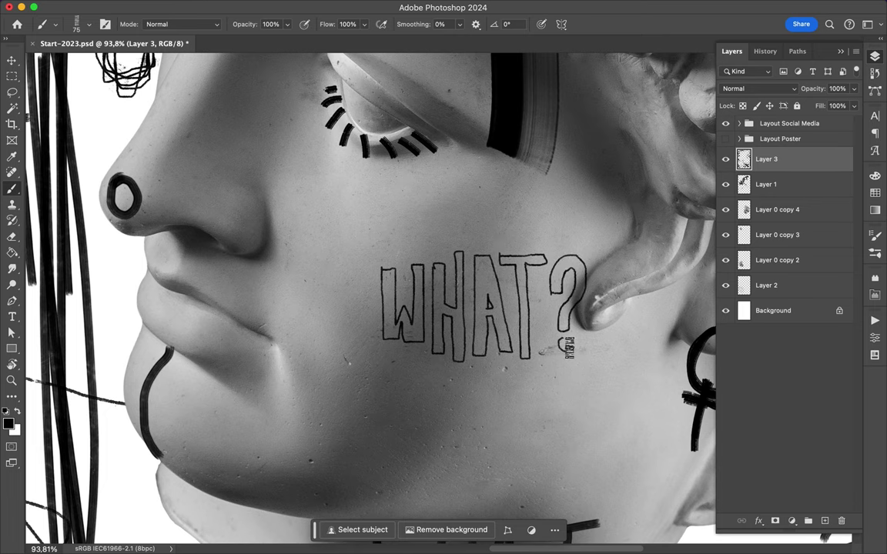
scroll(431, 308, up, 2)
mouse_move(373, 266)
mouse_down()
mouse_move(403, 251)
mouse_move(460, 344)
mouse_move(575, 247)
mouse_move(544, 247)
mouse_move(538, 253)
mouse_move(550, 260)
mouse_move(627, 254)
mouse_move(593, 308)
mouse_move(616, 262)
mouse_move(604, 354)
mouse_up()
scroll(438, 301, down, 5)
Hatch thin scribbled lines down the big W's left edge
scroll(370, 300, down, 3)
scroll(369, 300, left, 5)
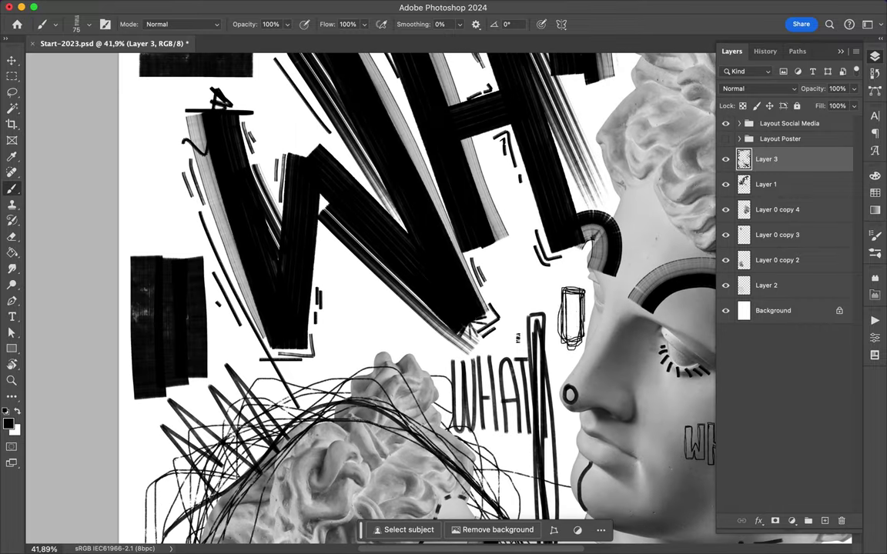
mouse_move(185, 148)
mouse_down()
mouse_move(178, 150)
mouse_move(204, 223)
mouse_up()
drag(246, 165, 229, 254)
drag(197, 208, 224, 266)
Hatch along the H's stem and the A's crossbar, then fit the poster in view
scroll(223, 266, up, 4)
scroll(223, 266, right, 4)
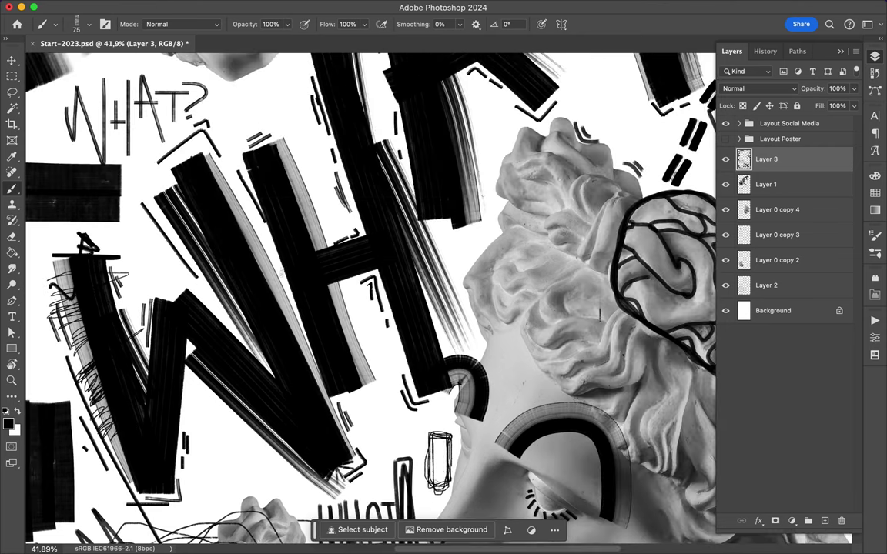
mouse_move(300, 186)
mouse_down()
mouse_move(308, 260)
mouse_move(346, 310)
mouse_up()
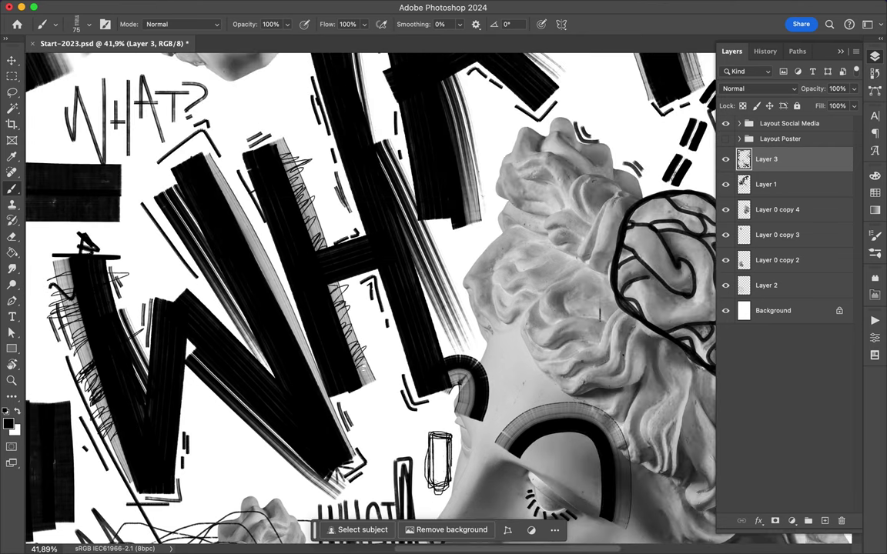
scroll(320, 345, up, 4)
scroll(320, 345, right, 1)
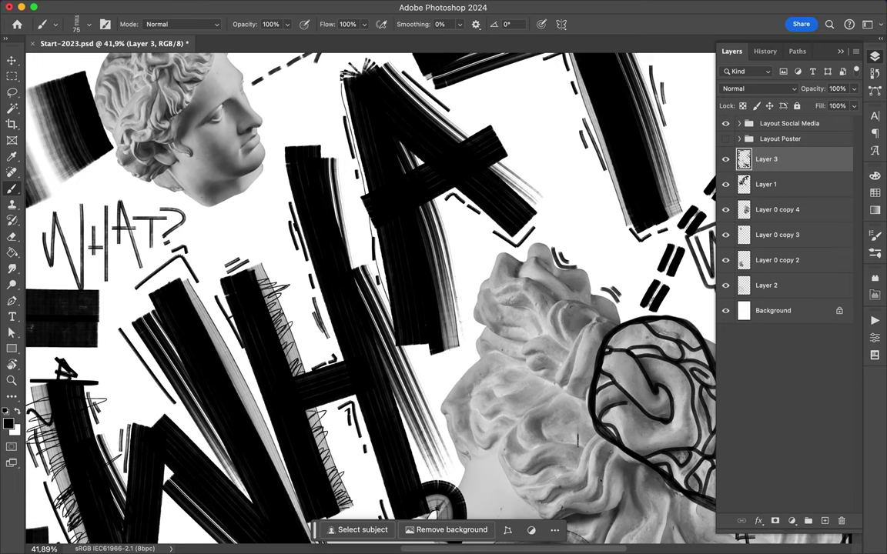
drag(543, 219, 443, 196)
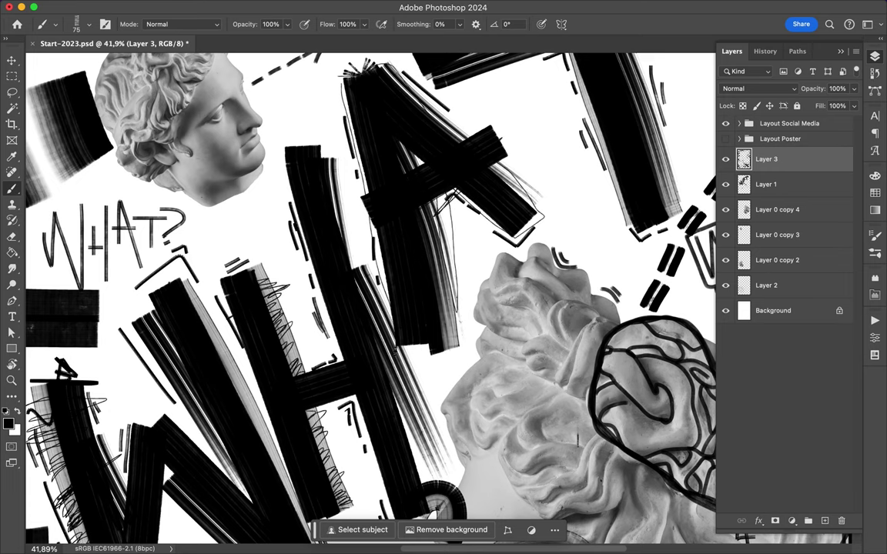
key(ctrl+0)
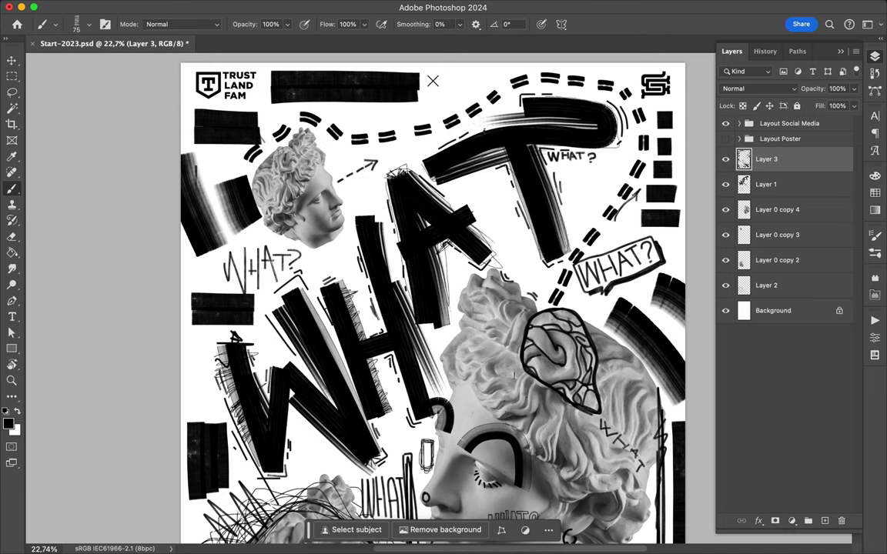
Sketch loose outlines around the big T, W, H and A letters
drag(477, 96, 422, 158)
drag(385, 385, 337, 262)
drag(317, 228, 353, 243)
drag(362, 347, 415, 427)
drag(254, 260, 284, 350)
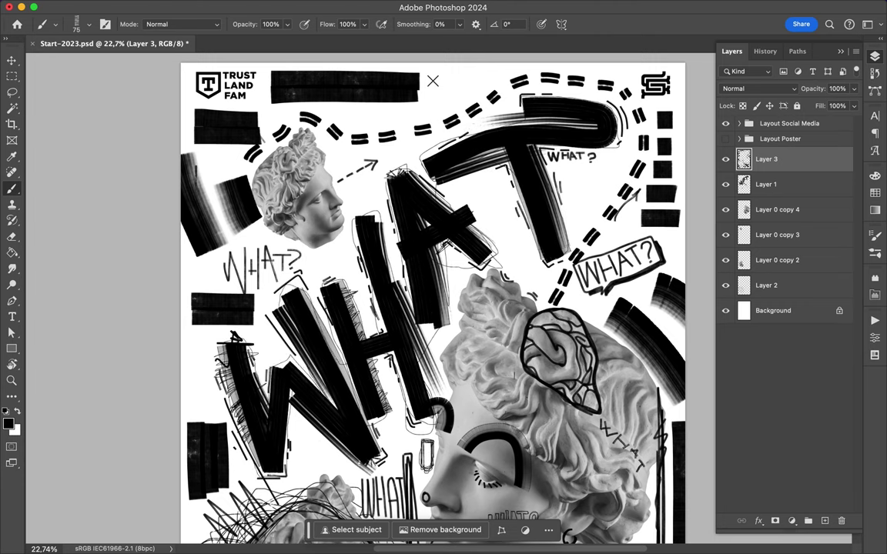
drag(481, 240, 441, 211)
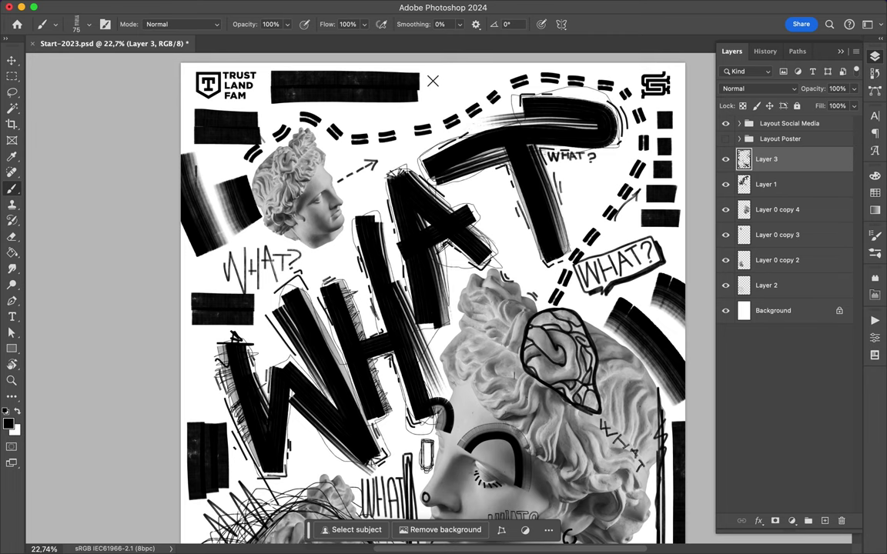
Letter small WHA notes beside the head and near the dashed arrow
scroll(446, 246, up, 3)
scroll(446, 246, up, 4)
mouse_move(423, 242)
mouse_down()
mouse_move(446, 244)
mouse_move(456, 261)
mouse_move(470, 243)
mouse_move(469, 262)
mouse_move(496, 254)
mouse_up()
scroll(497, 254, down, 3)
mouse_move(209, 341)
mouse_down()
mouse_move(247, 322)
mouse_move(262, 355)
mouse_up()
key(super+0)
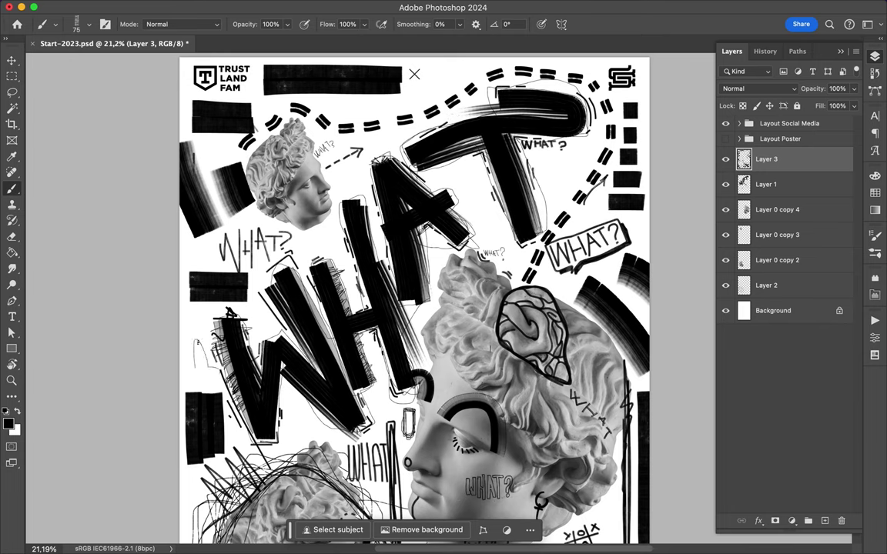
Scribble freehand strokes beside the left WHAT and near the top right
drag(197, 293, 185, 354)
mouse_move(181, 277)
mouse_down()
mouse_move(189, 354)
mouse_move(177, 346)
mouse_up()
mouse_move(548, 162)
mouse_down()
mouse_move(552, 197)
mouse_move(574, 193)
mouse_move(585, 150)
mouse_move(558, 200)
mouse_move(589, 185)
mouse_up()
scroll(500, 154, down, 10)
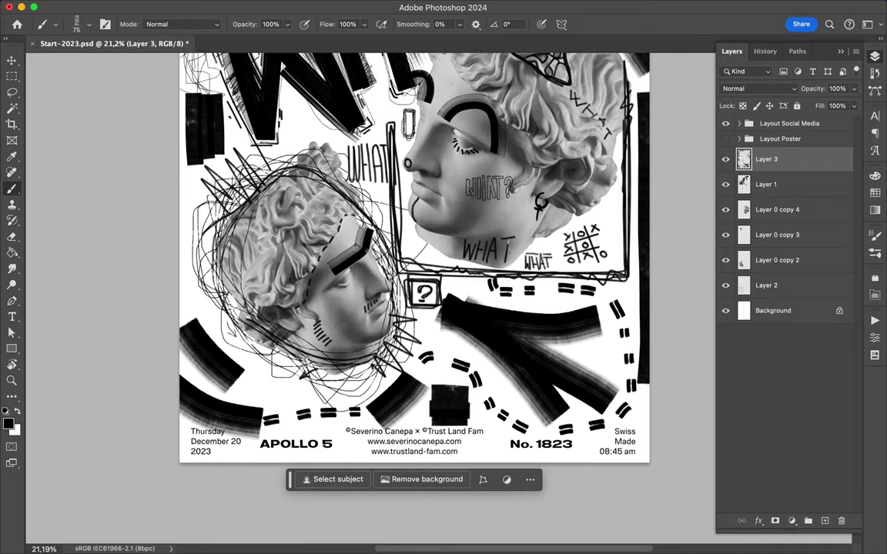
scroll(446, 164, up, 3)
scroll(447, 163, up, 1)
Handwrite a small WHAT by the lower head and add a zigzag near the bottom left
mouse_move(418, 145)
mouse_down()
mouse_move(431, 194)
mouse_move(467, 189)
mouse_up()
mouse_move(455, 175)
mouse_down()
mouse_move(464, 173)
mouse_move(485, 212)
mouse_up()
scroll(475, 193, down, 2)
scroll(485, 213, down, 3)
drag(254, 266, 271, 304)
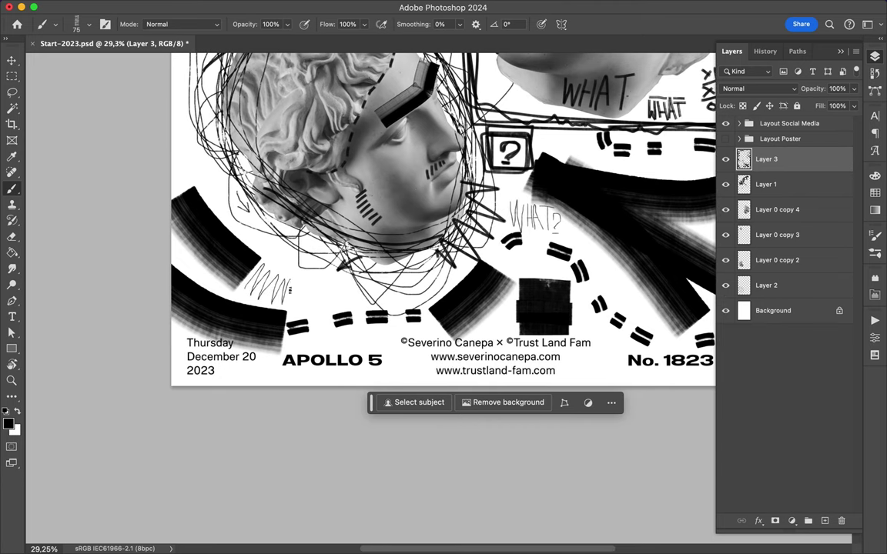
Scroll to review the finished poster
scroll(271, 434, down, 3)
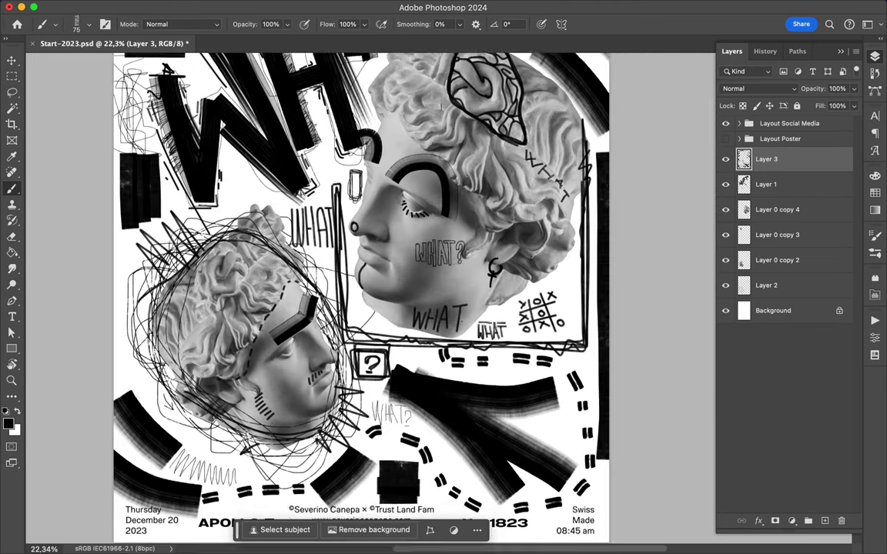